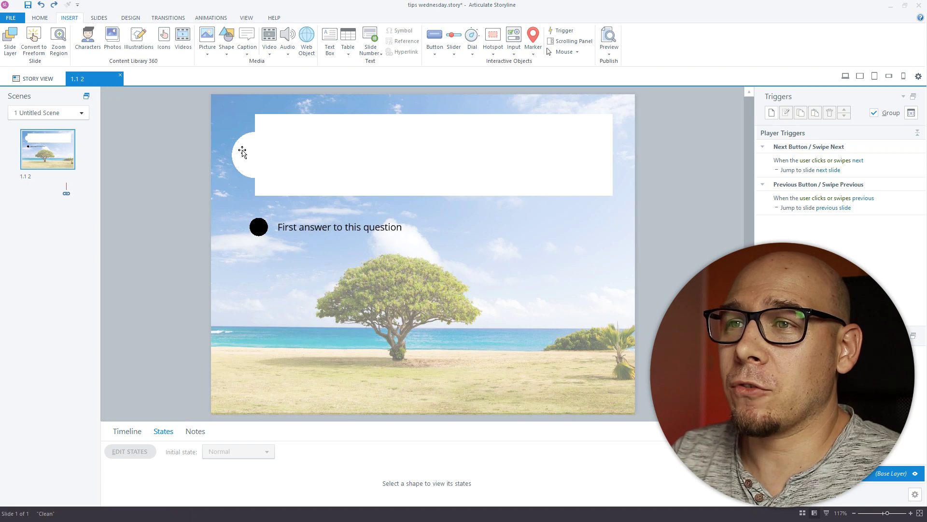
Step: Give the white circle and the banner rectangle a soft Outer preset drop shadow together
click(242, 152)
click(317, 149)
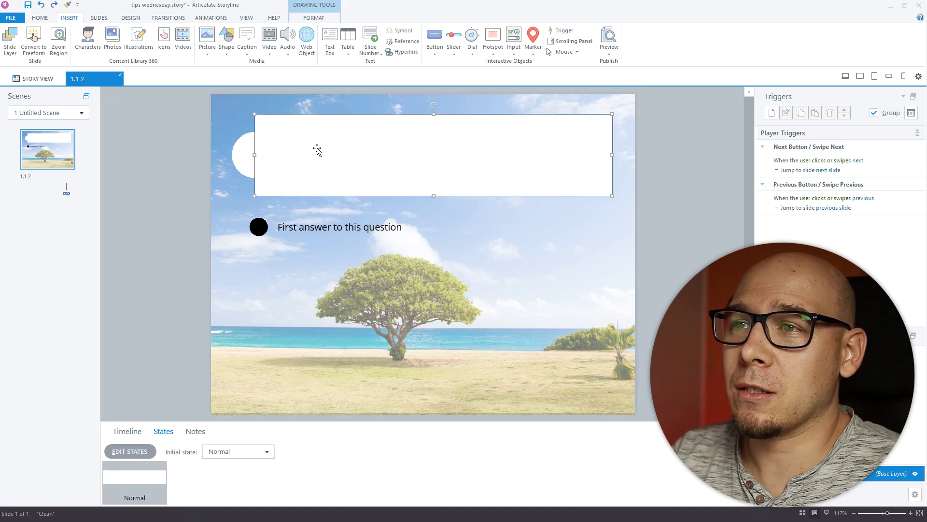
click(161, 174)
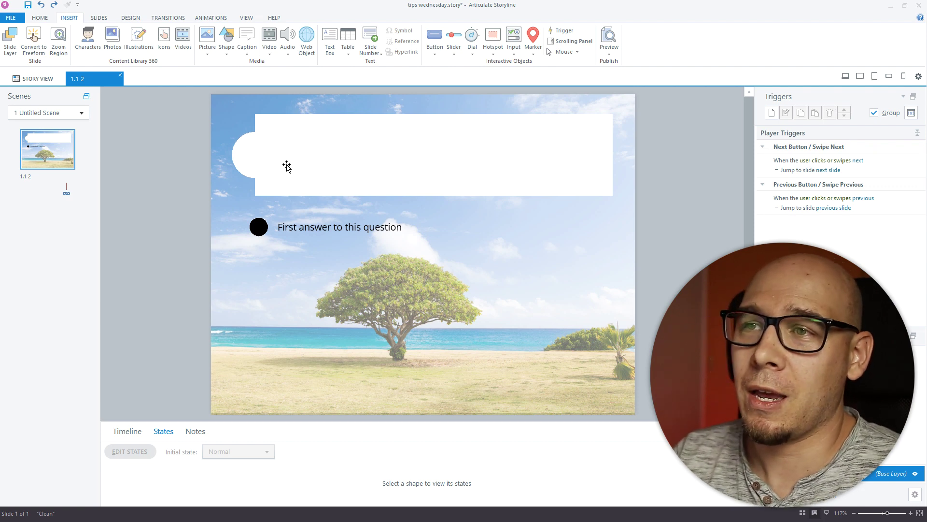
click(248, 151)
shift+click(304, 141)
right_click(305, 140)
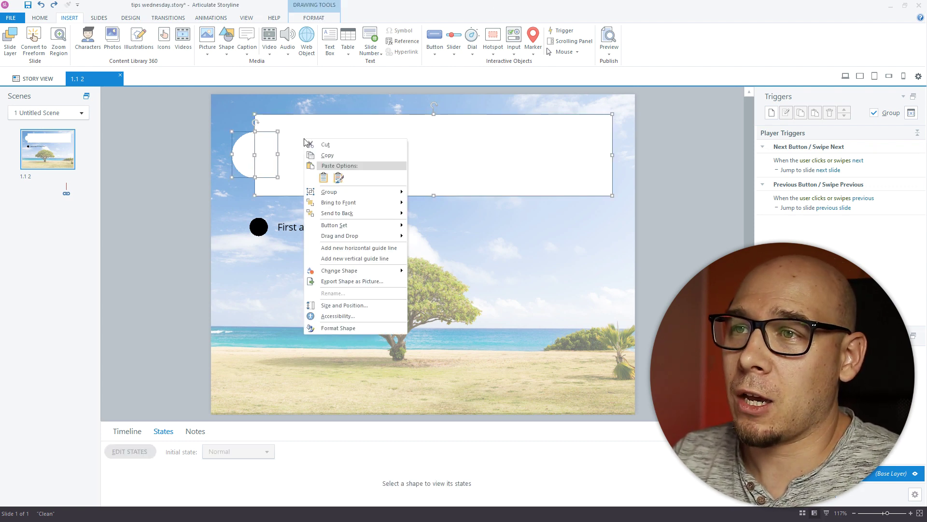
click(335, 327)
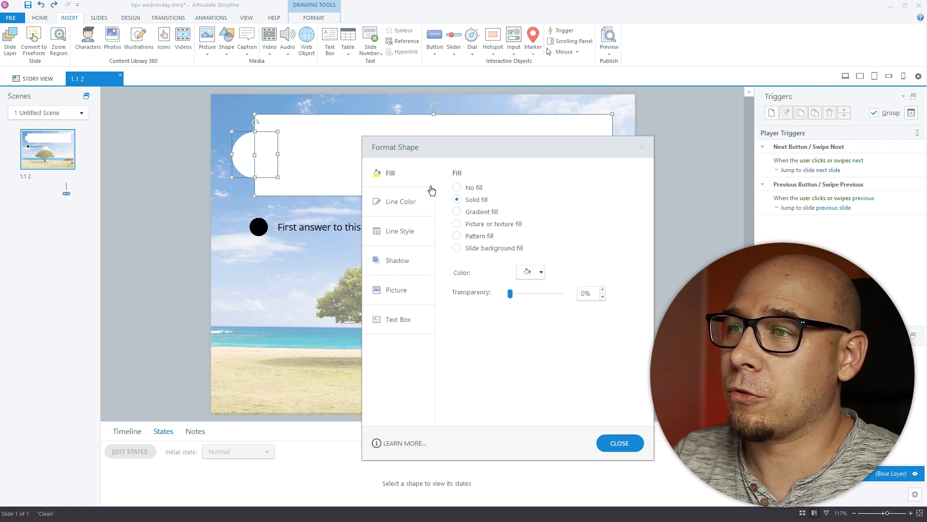
click(401, 265)
click(536, 190)
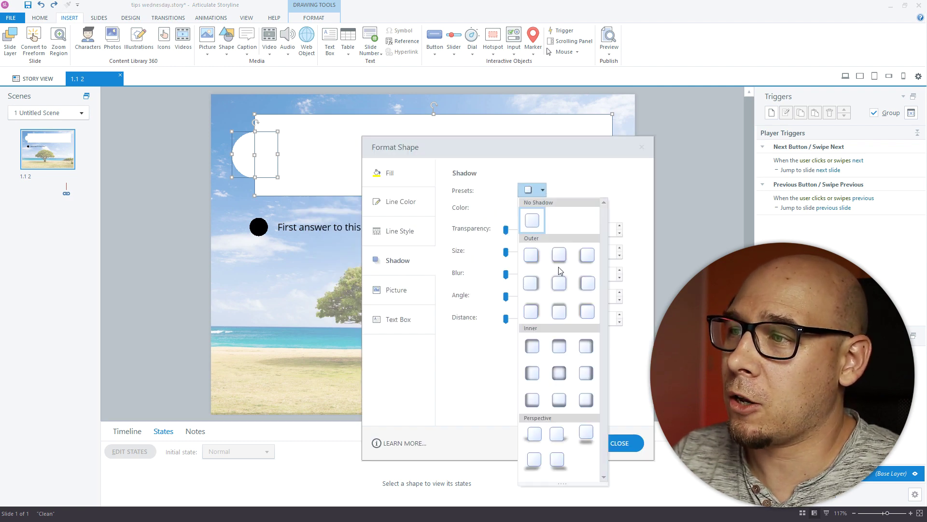
click(559, 277)
click(619, 442)
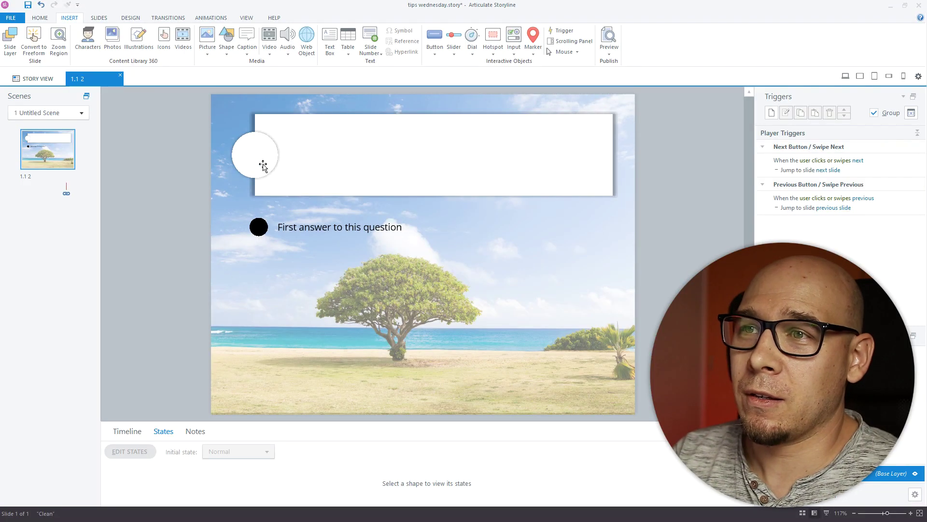
click(263, 166)
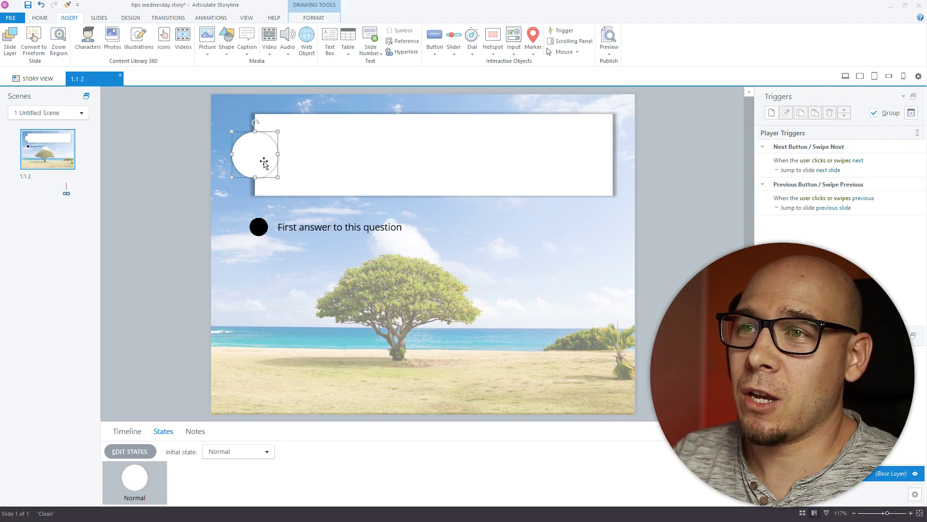
click(303, 145)
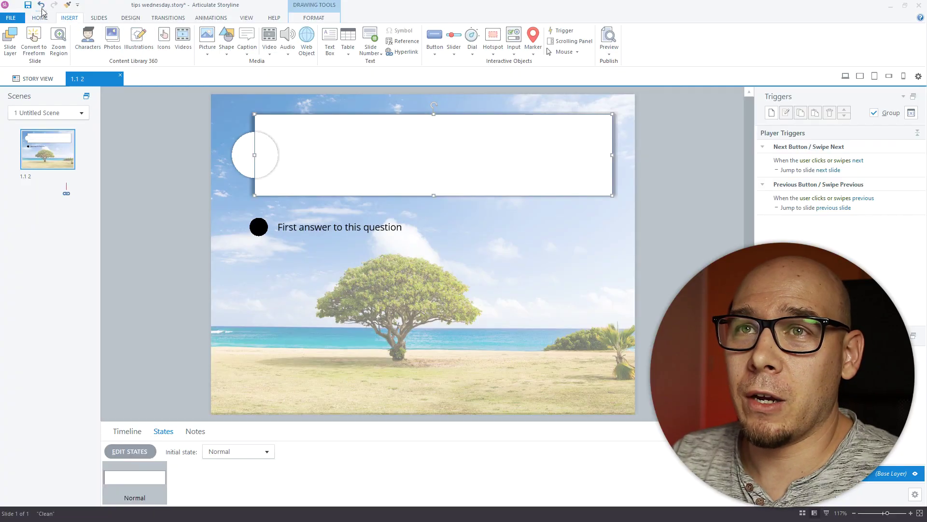
Step: Group the white circle and the banner rectangle into one shape
click(41, 5)
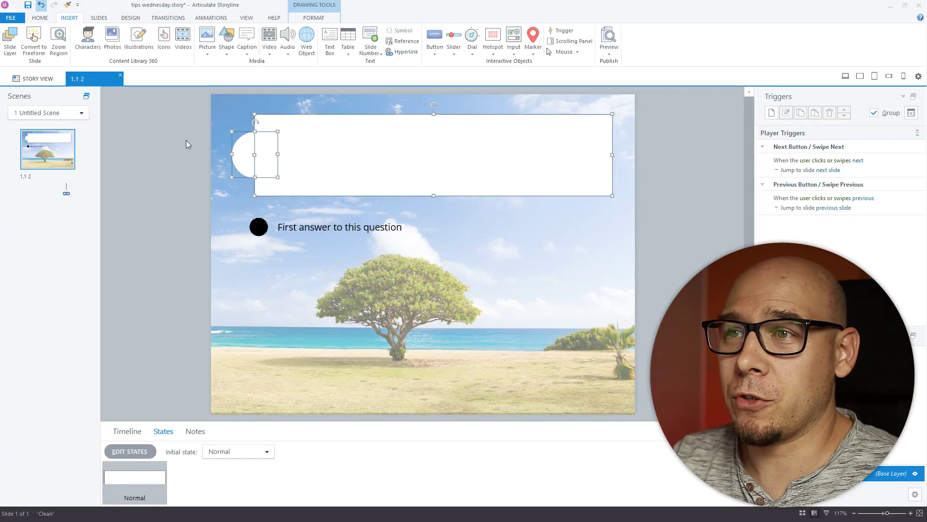
right_click(321, 141)
click(314, 17)
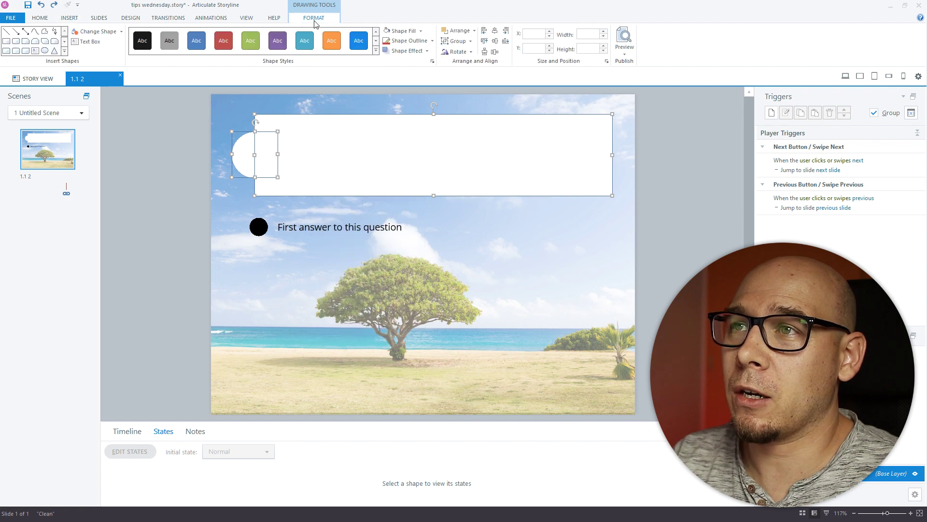
click(456, 41)
click(462, 53)
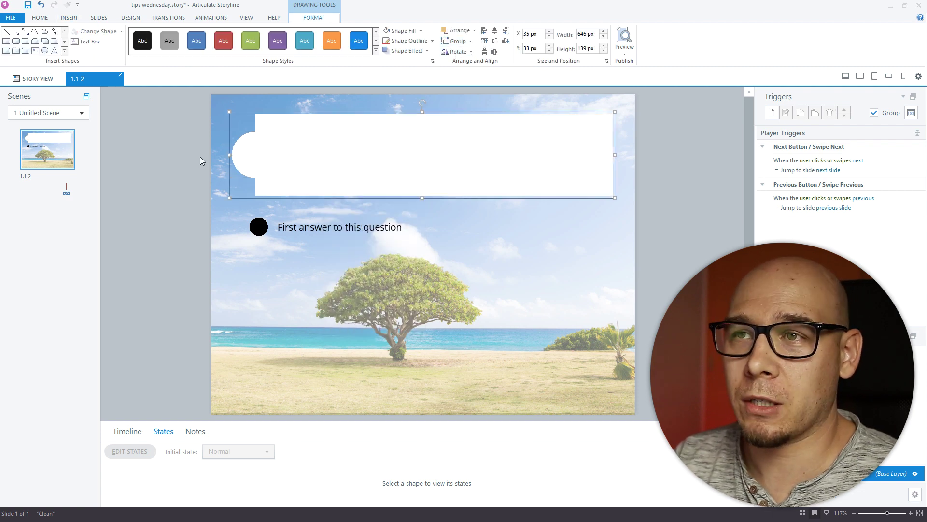
Step: Export the group as the picture Picture6.png
right_click(227, 114)
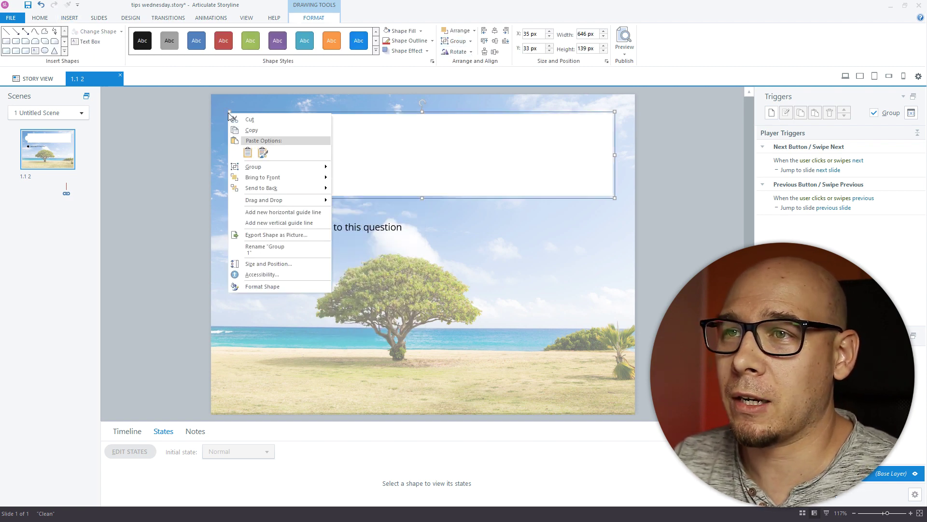
click(286, 235)
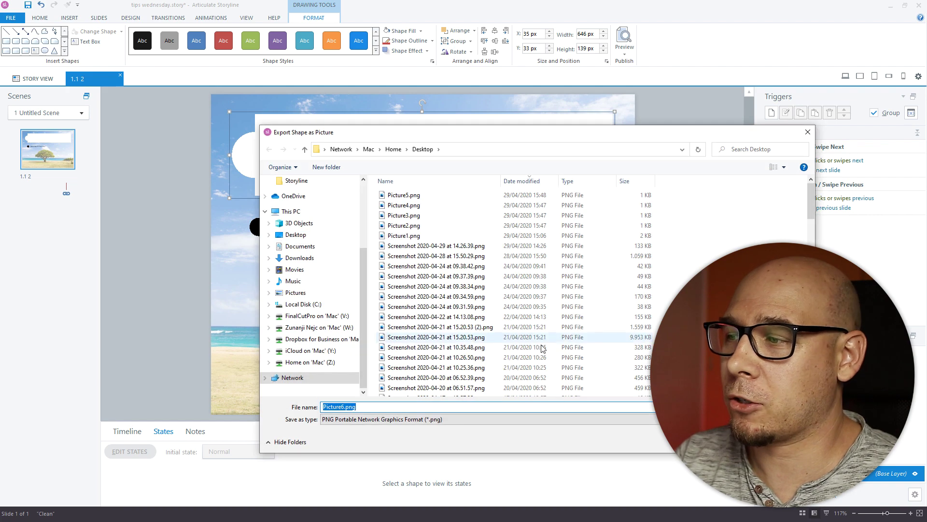
key(Return)
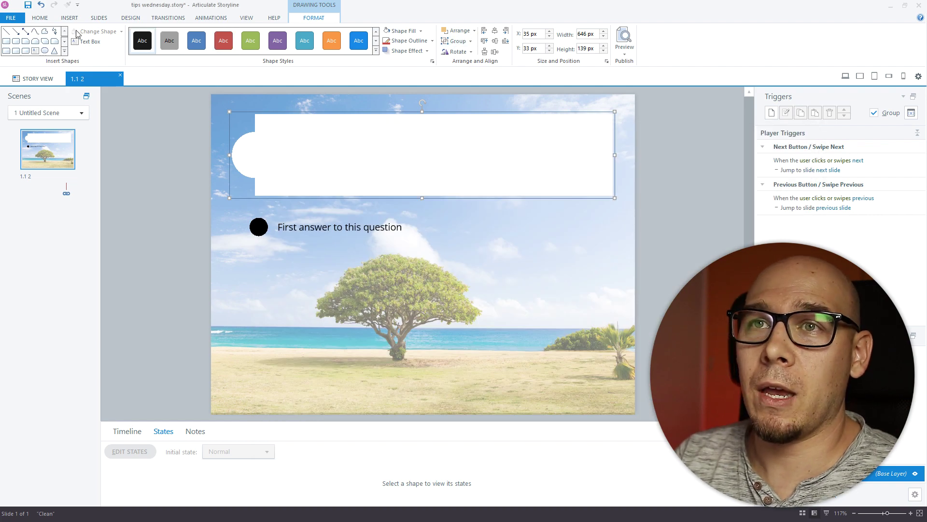
Step: Insert Picture6.png onto the slide
click(69, 18)
click(208, 37)
double_click(435, 195)
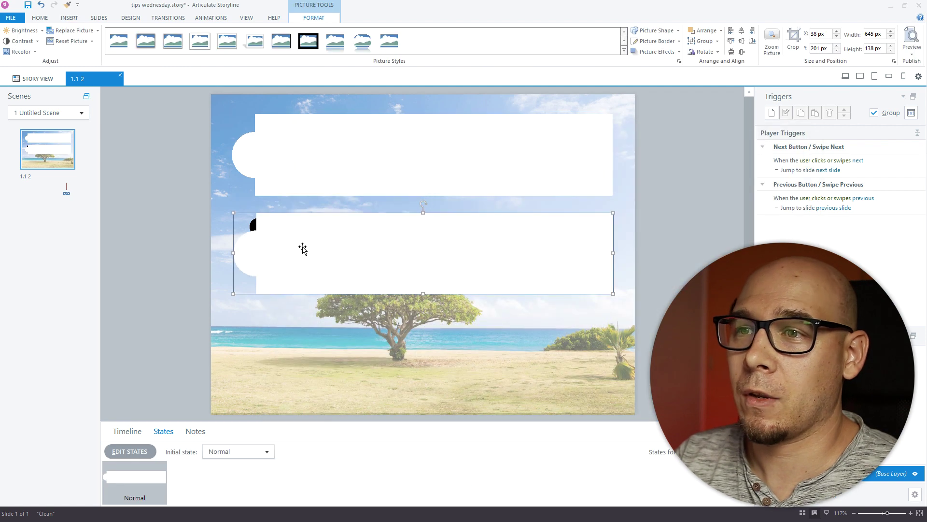
key(Escape)
click(248, 245)
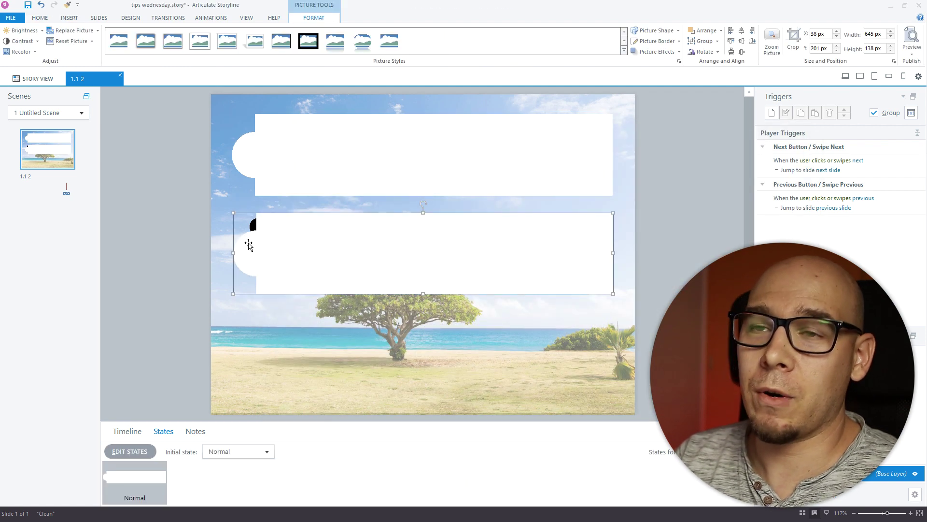
Step: Give the picture a soft centred shadow (7px blur, 0px distance) and lay it over the banner
right_click(275, 252)
click(310, 446)
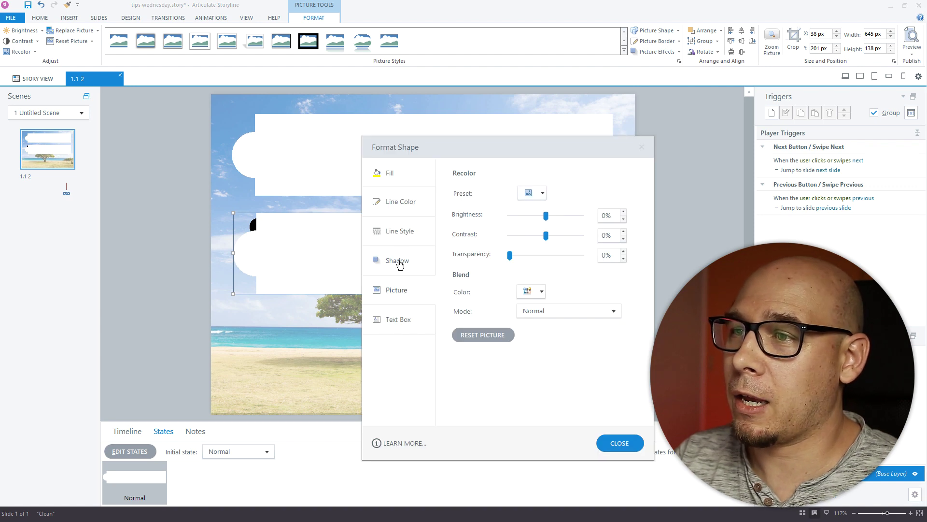
click(398, 263)
click(532, 190)
click(558, 285)
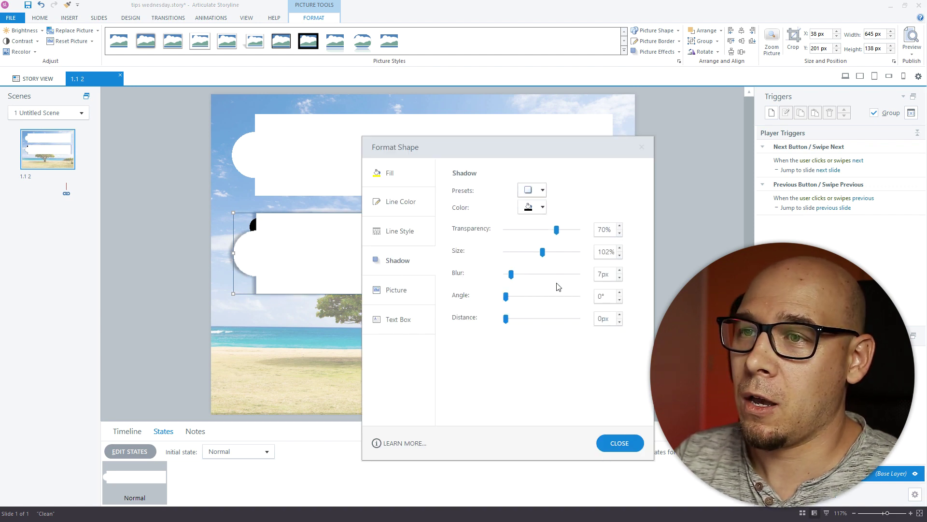
click(620, 442)
click(186, 225)
drag(304, 251, 310, 153)
Step: Move Picture 4 below Group 1 in the Timeline stacking order
right_click(309, 153)
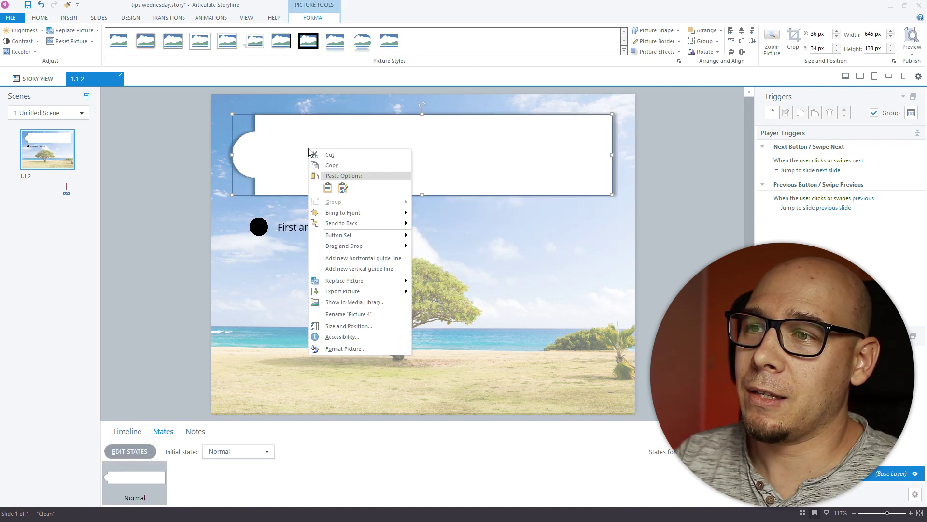
click(360, 218)
click(136, 435)
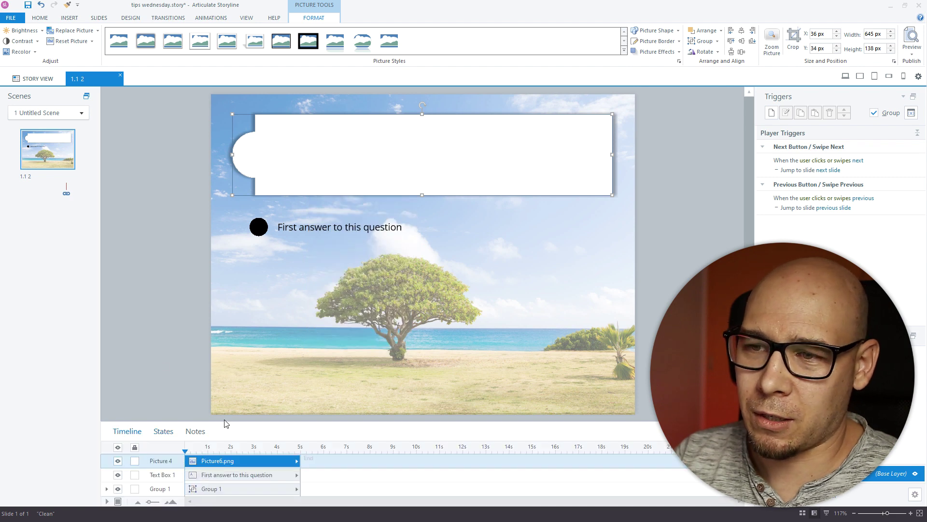
drag(225, 420, 226, 361)
drag(215, 395, 215, 420)
Step: Group Group 1 and Picture 4 into Group 2 and position it near the slide top
click(191, 202)
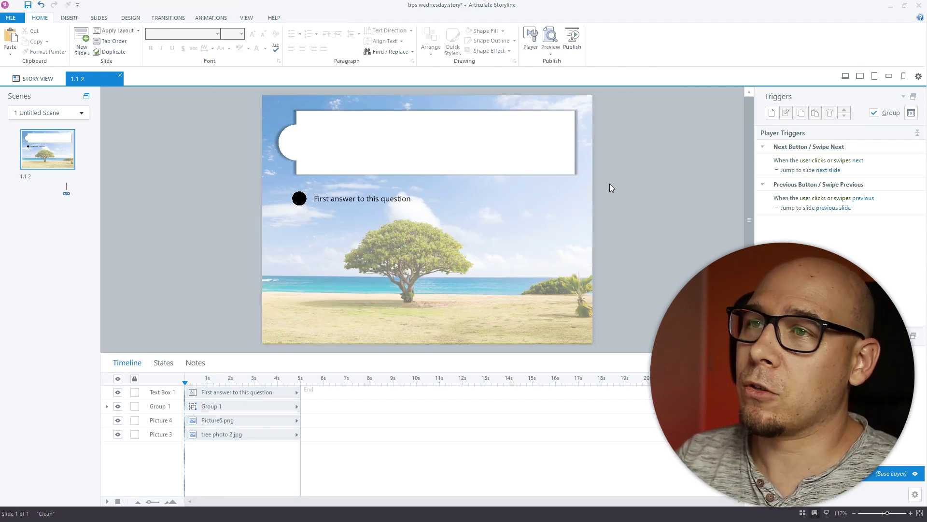
drag(609, 188, 256, 99)
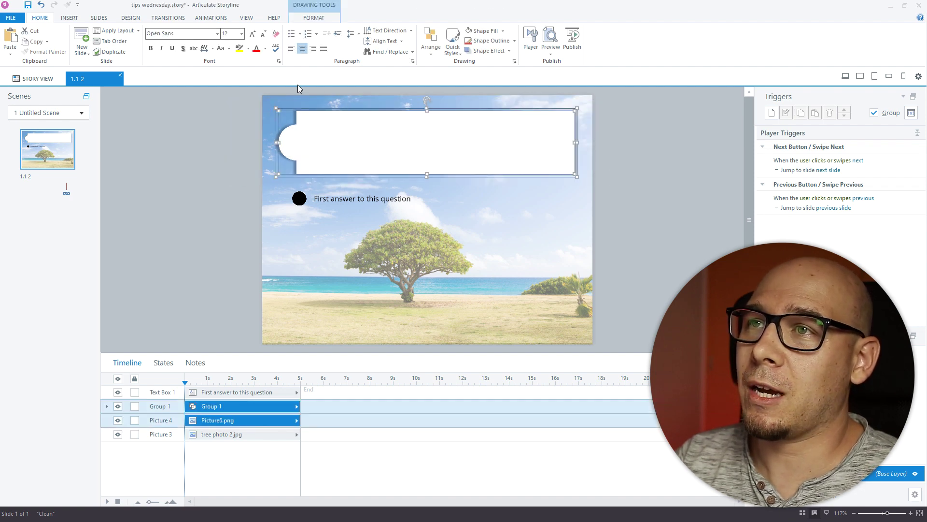
click(320, 20)
click(457, 41)
click(460, 52)
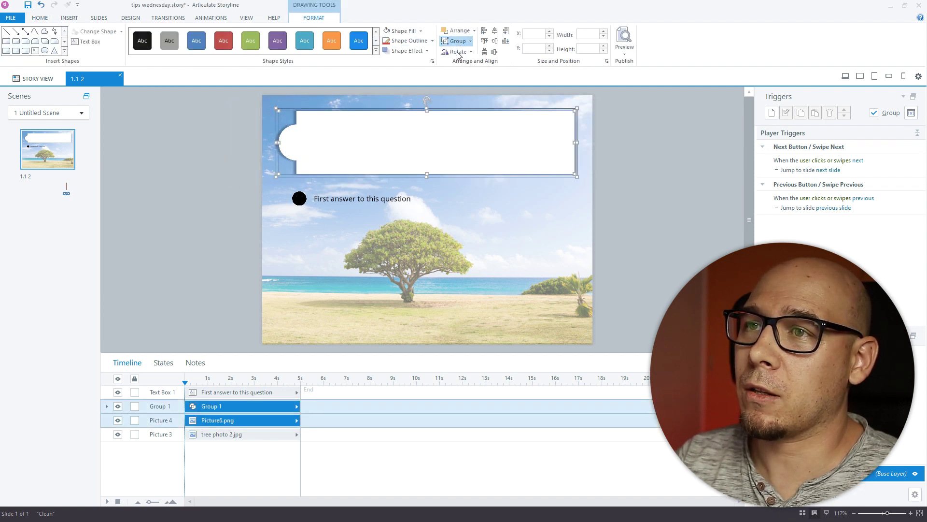
drag(455, 135, 312, 170)
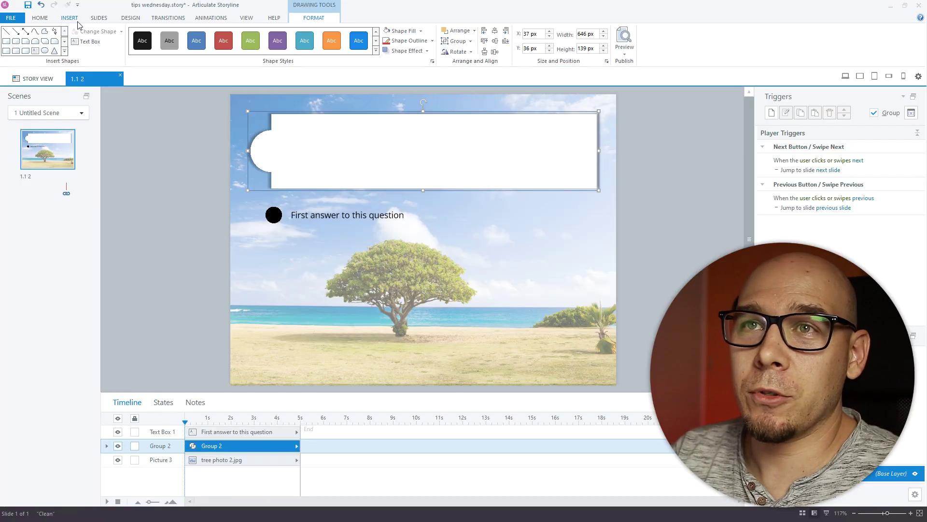
Step: Insert the brain question mark icon, stretch it wider, then undo back to 67×58
click(72, 19)
click(163, 39)
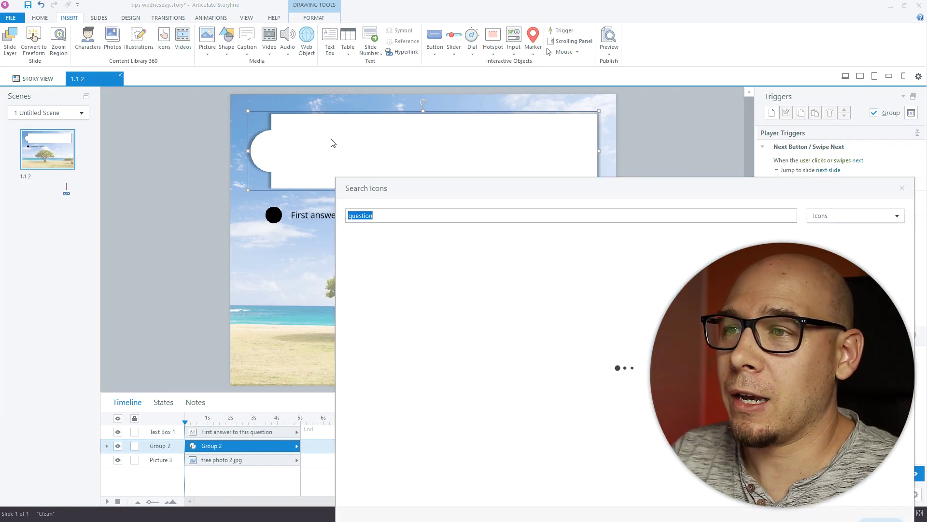
drag(404, 192, 290, 116)
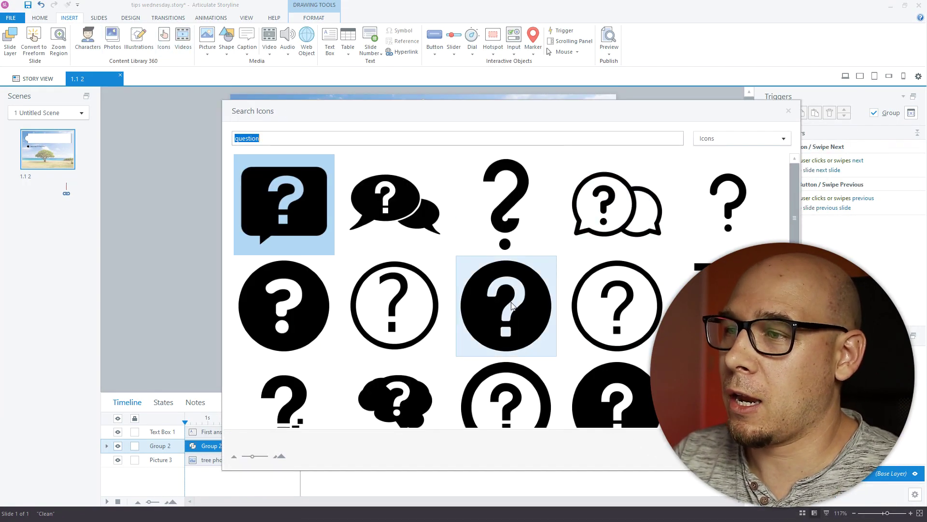
click(511, 303)
click(415, 398)
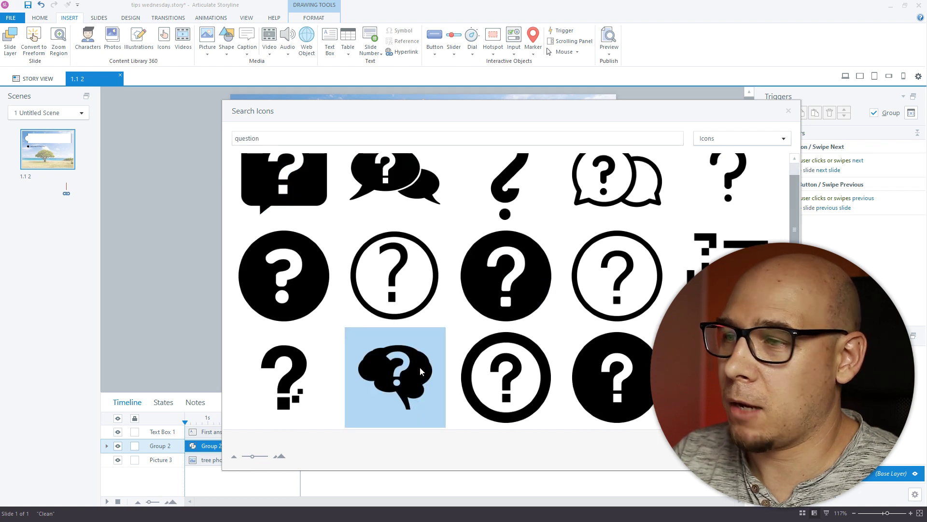
key(Return)
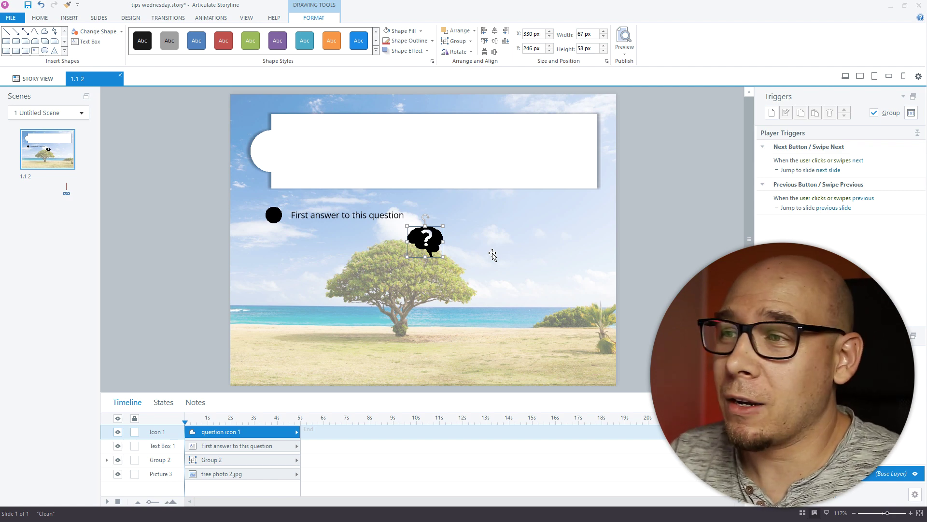
drag(444, 226, 552, 223)
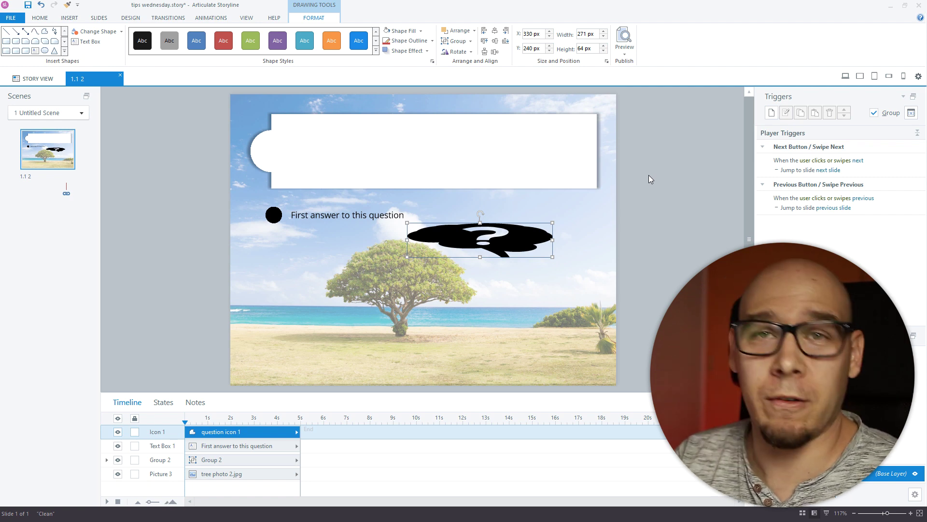
click(41, 5)
Step: Shrink the brain question icon to 42×37 px and fit it into the banner's left circle
right_click(429, 232)
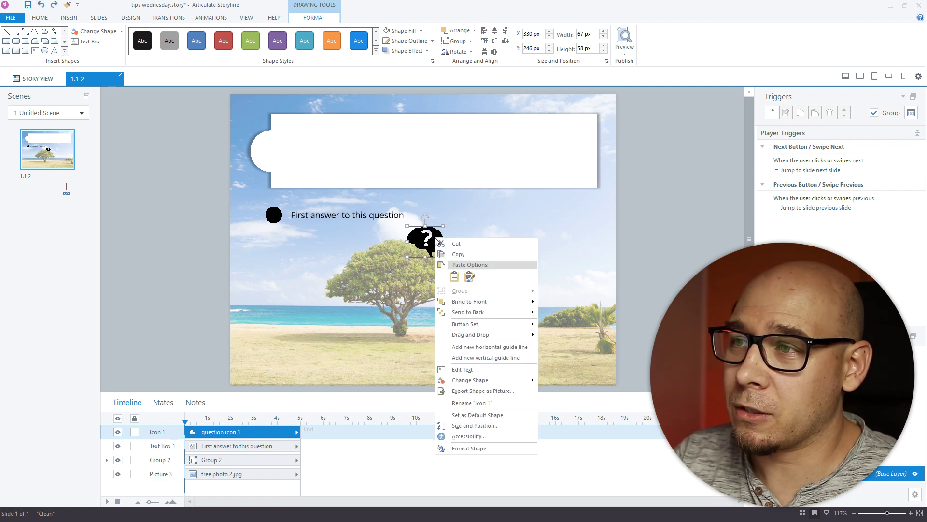
click(484, 429)
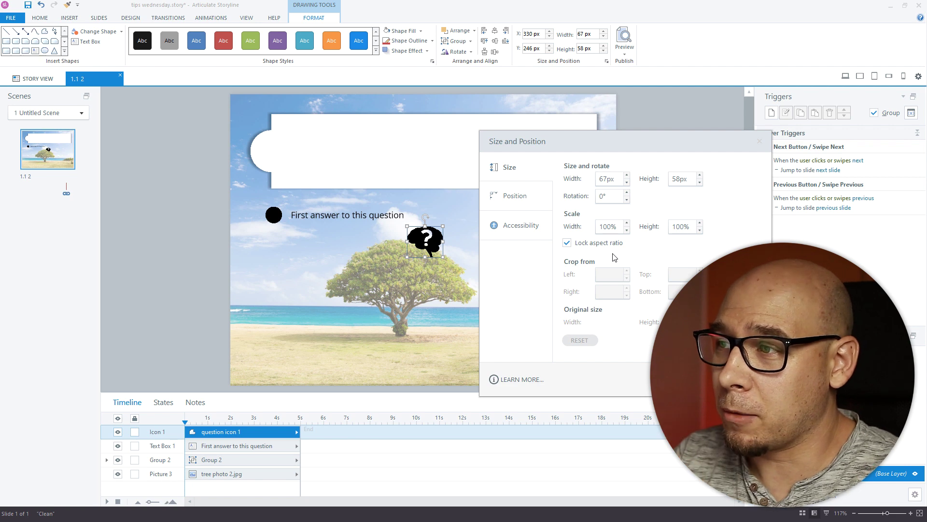
key(Escape)
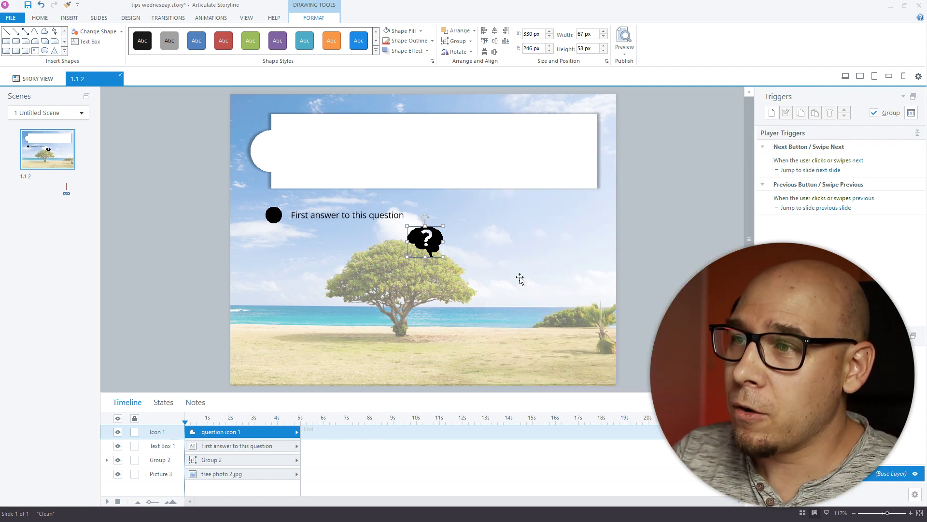
drag(448, 225, 510, 182)
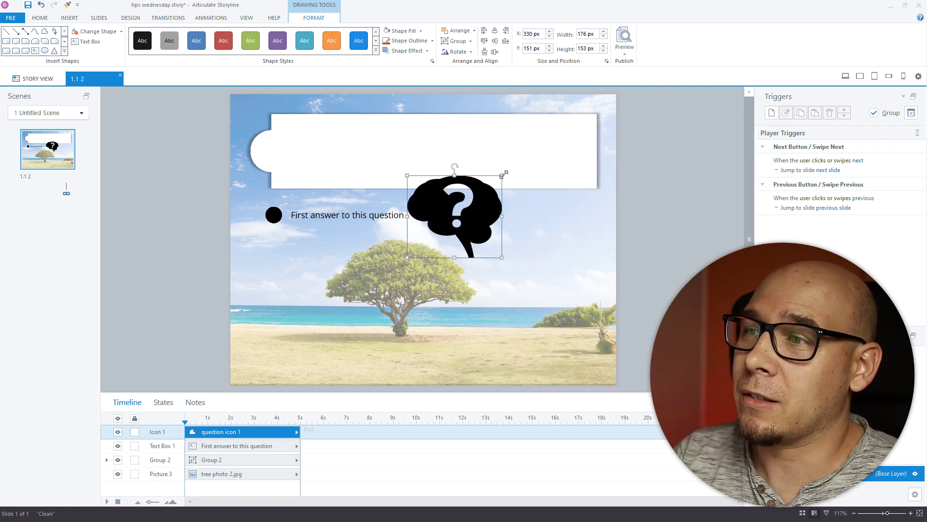
key(ctrl+z)
drag(443, 226, 356, 158)
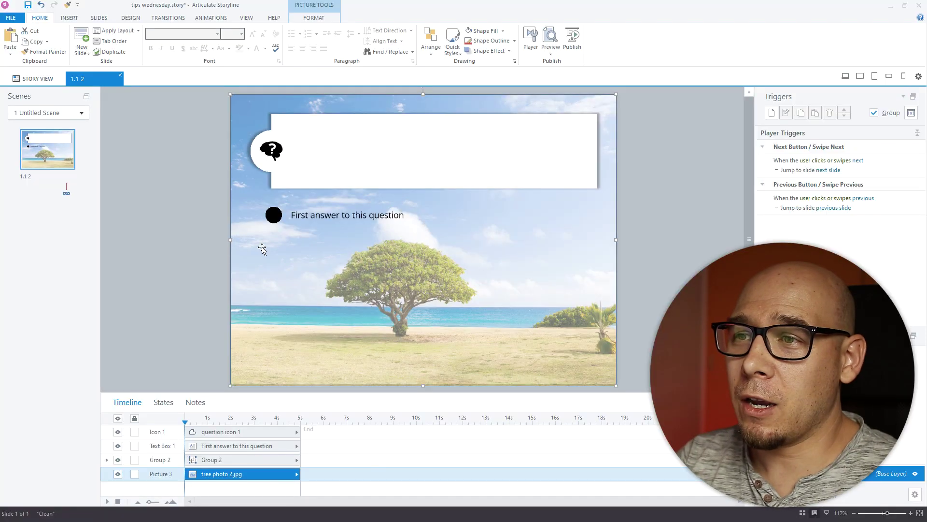
Step: Widen the 'First answer to this question' box to 490 px, checking its Normal and Selected states
click(357, 217)
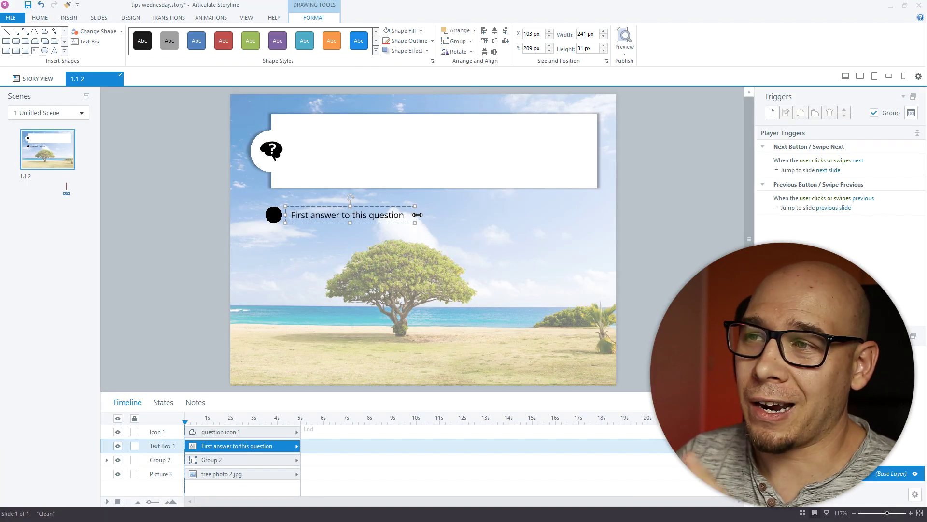
drag(417, 215, 461, 217)
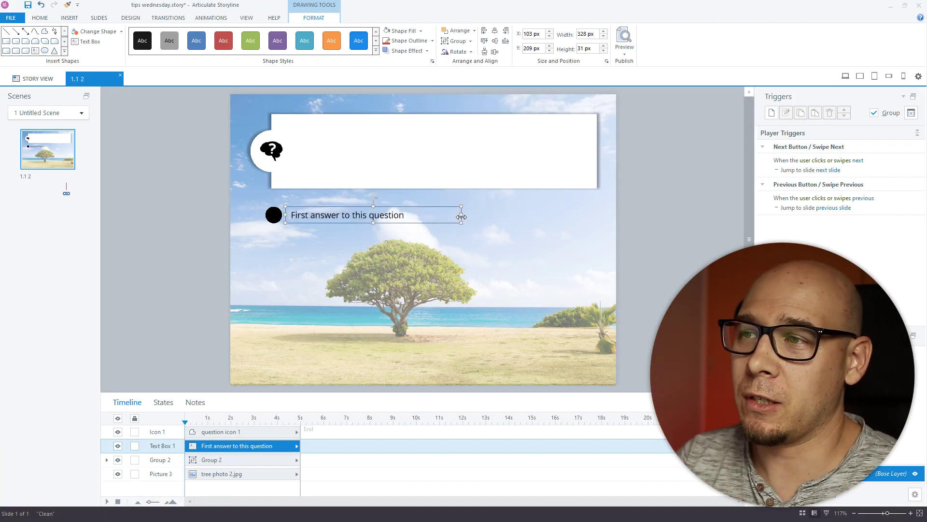
click(164, 402)
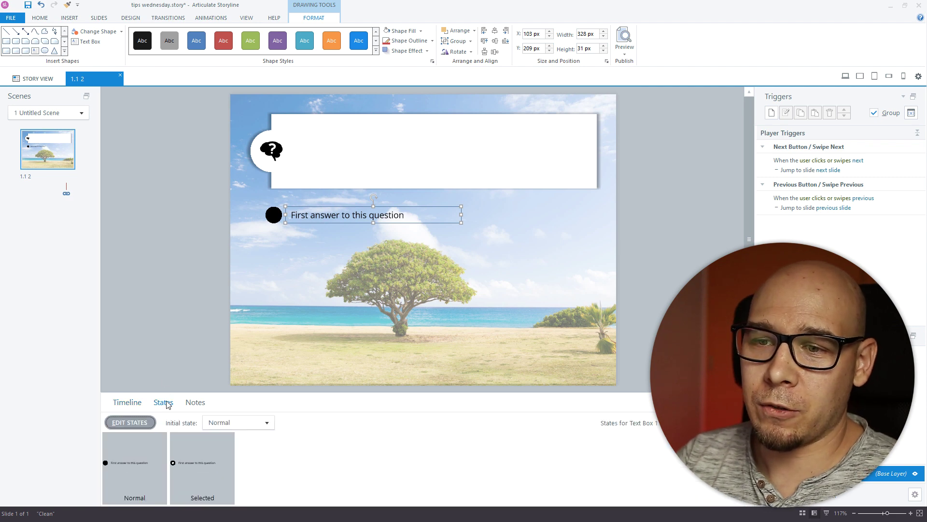
click(183, 462)
click(210, 346)
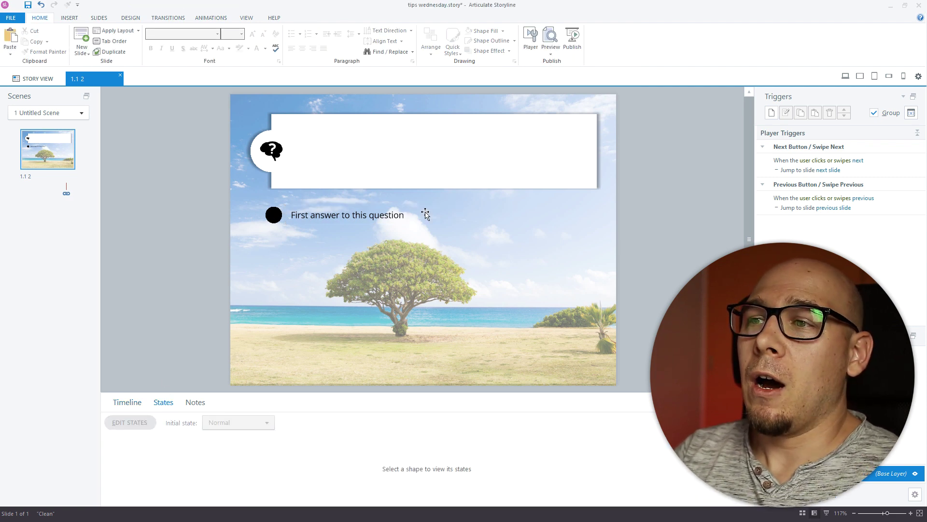
click(415, 215)
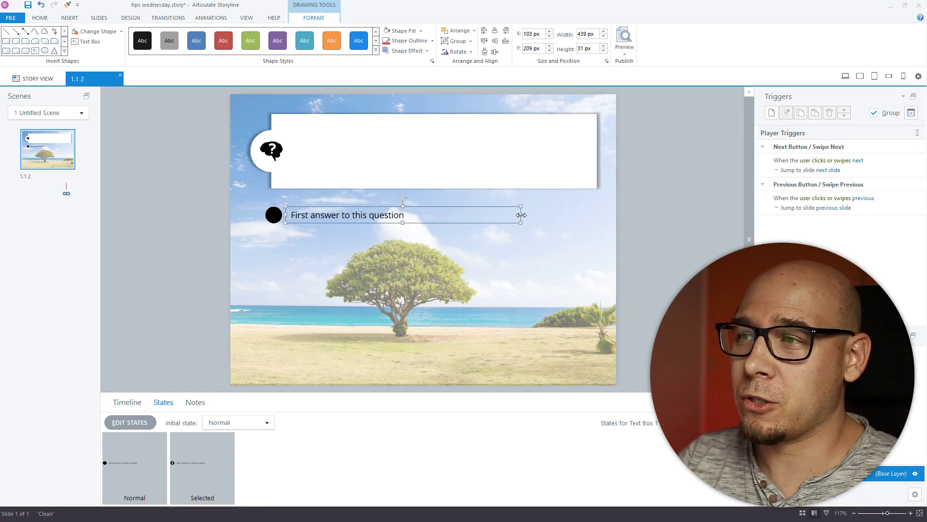
drag(521, 215, 548, 215)
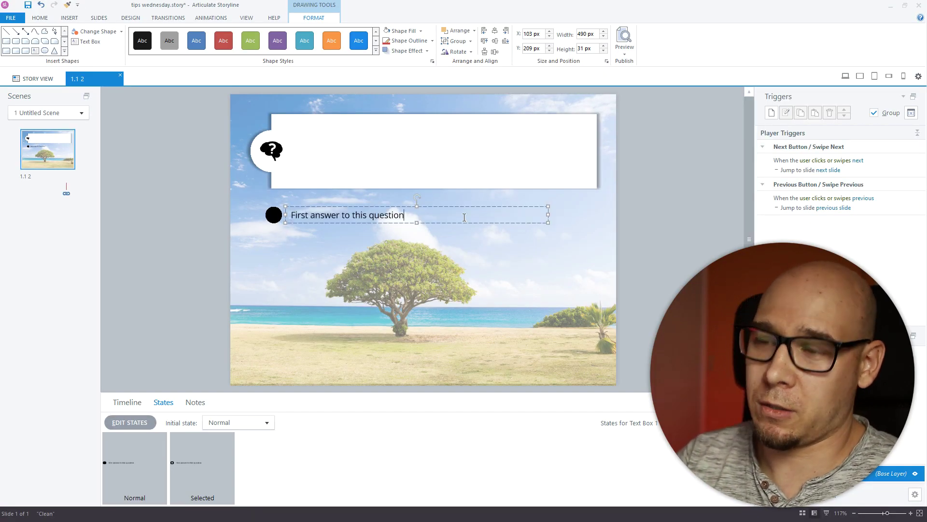
Step: Fill the answer box with long test text and align it to Middle vertically
text(kyjshd jksdvhj f,jkfhsjhfga lf)
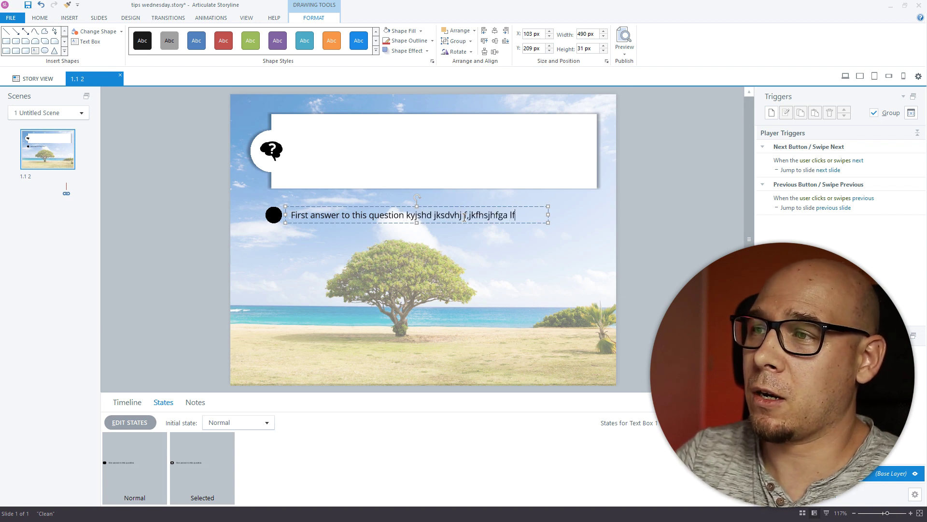
text(agf kjasdfjasfkjhasfjasfkjhasfkjasdgfasgdfk jasgfkhasgfk)
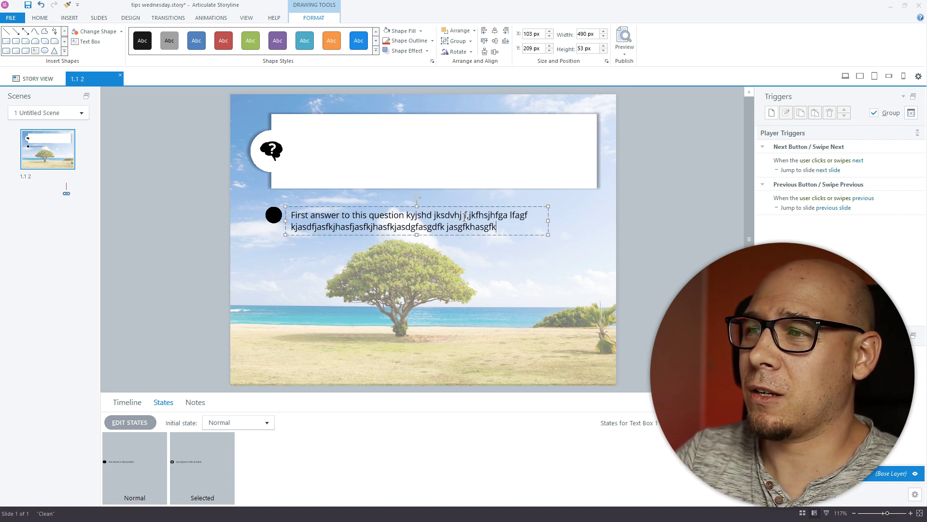
text(asfasfgasgakjfhaskfjakgsf)
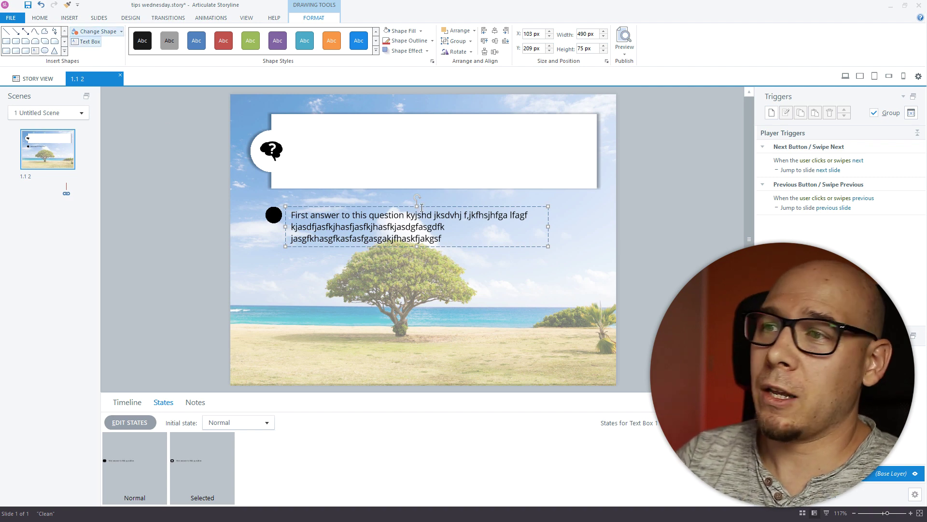
key(ctrl+a)
text(dsfasdfsadfasds)
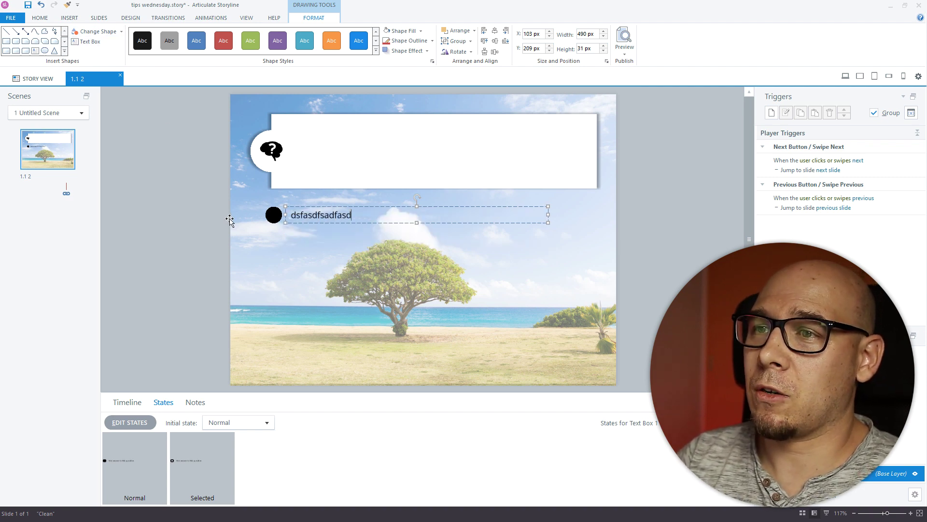
click(356, 208)
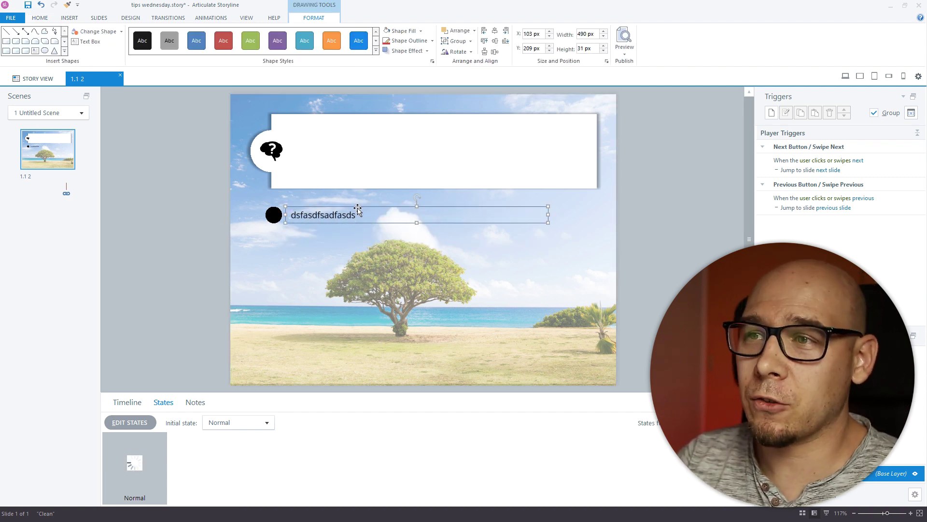
click(40, 18)
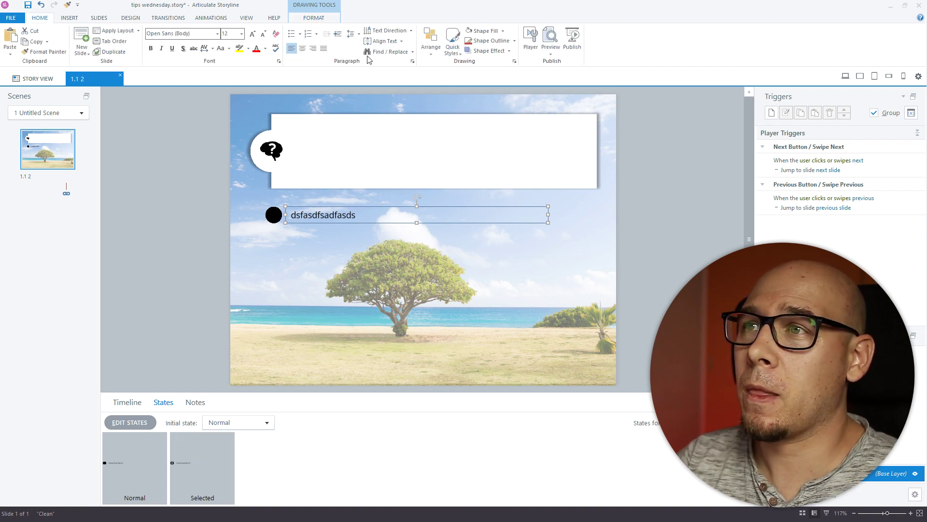
click(384, 41)
click(400, 97)
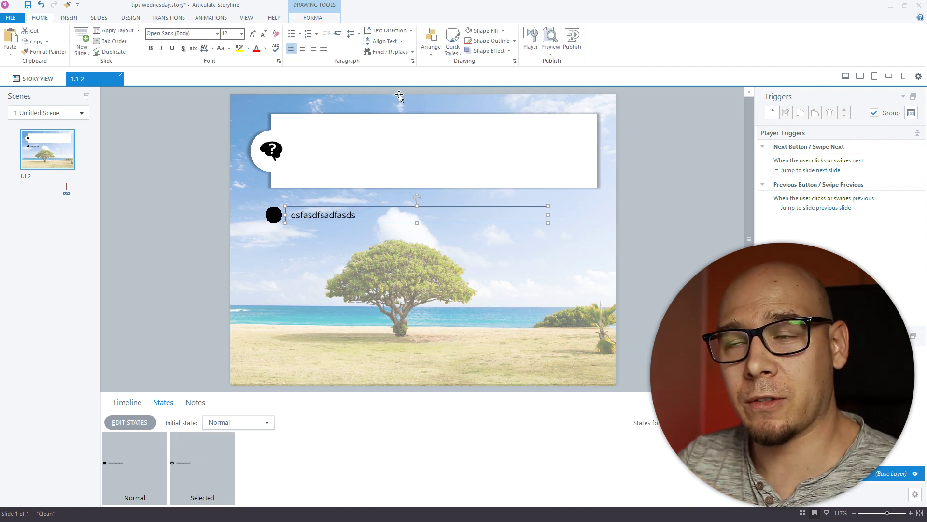
Step: Set the answer box's text box option to Do not autofit
right_click(404, 206)
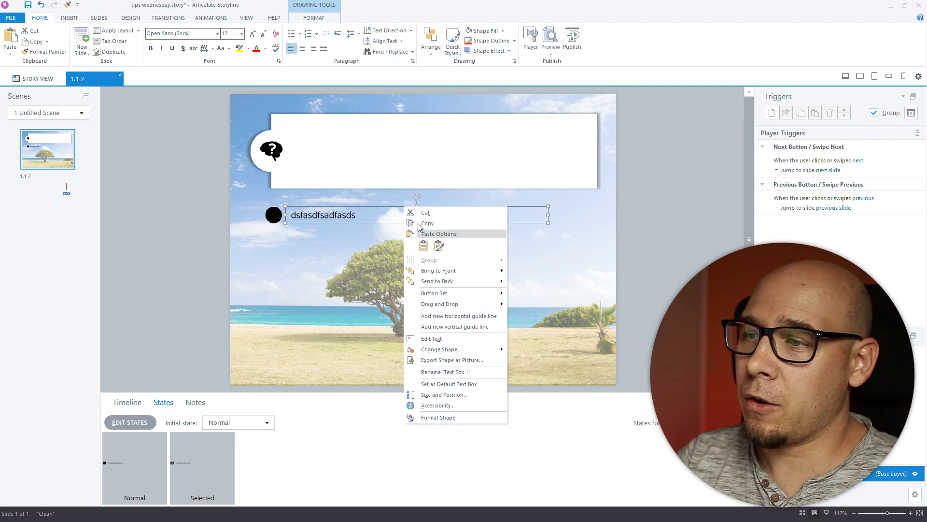
click(429, 419)
click(401, 321)
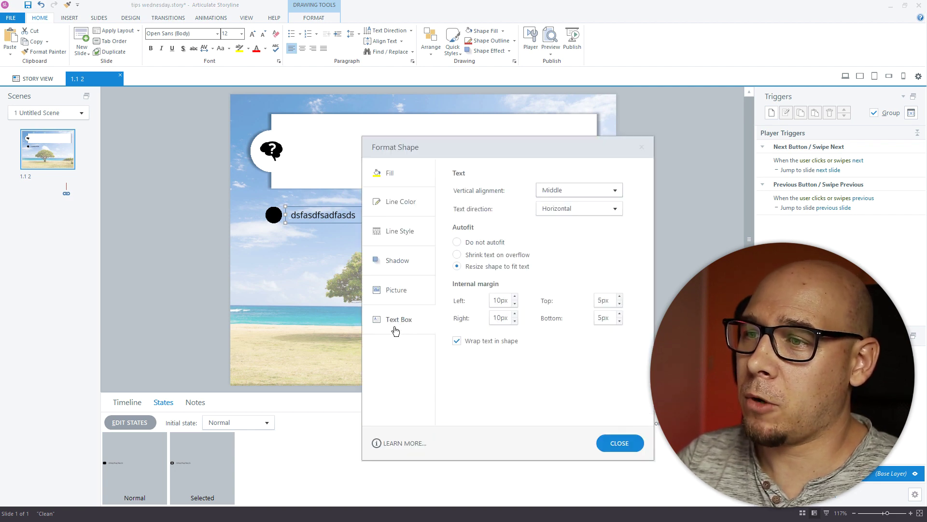
click(483, 243)
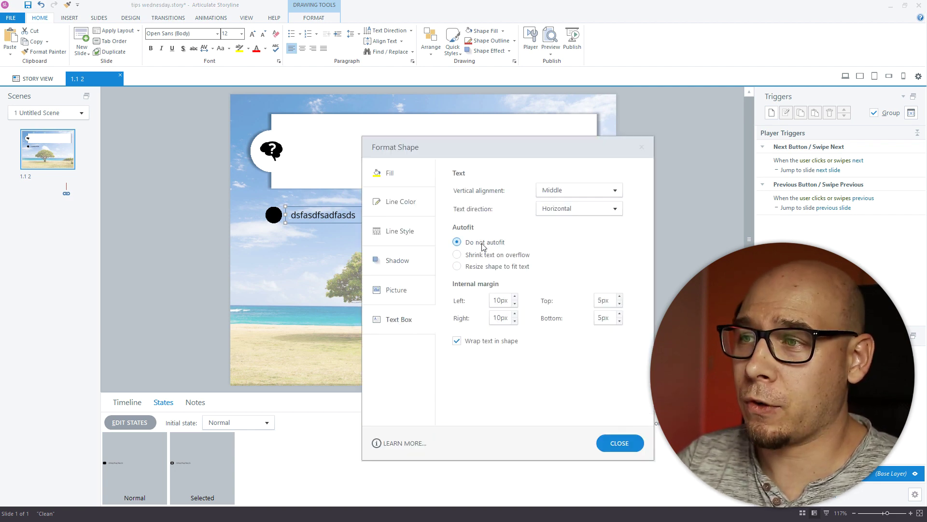
click(620, 443)
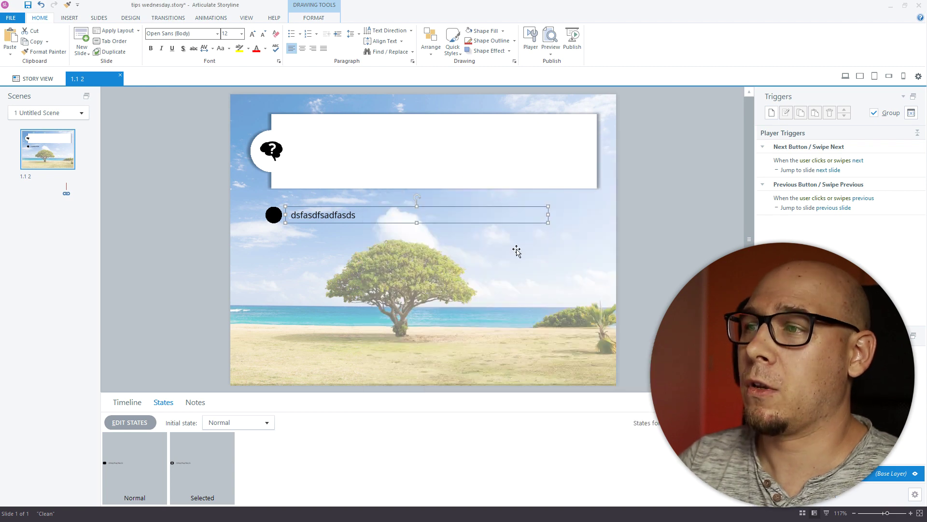
Step: Widen the answer box to the banner's right edge and change its text to 'Super mega answer'
drag(549, 215, 485, 216)
click(546, 211)
text(lkyushd flksfh)
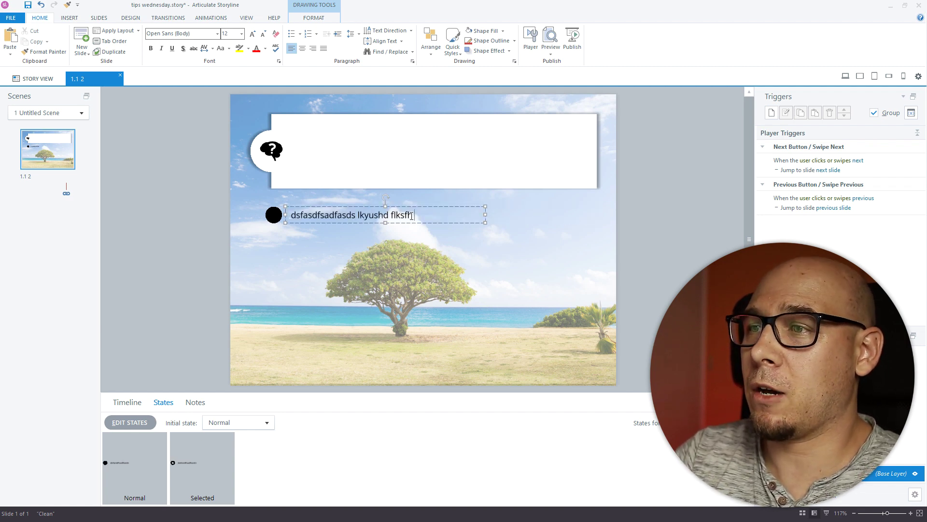
text( js dfjhsdgf asfgdkjfhasfjahgf kasdgfkjadhsgf aksjfasd)
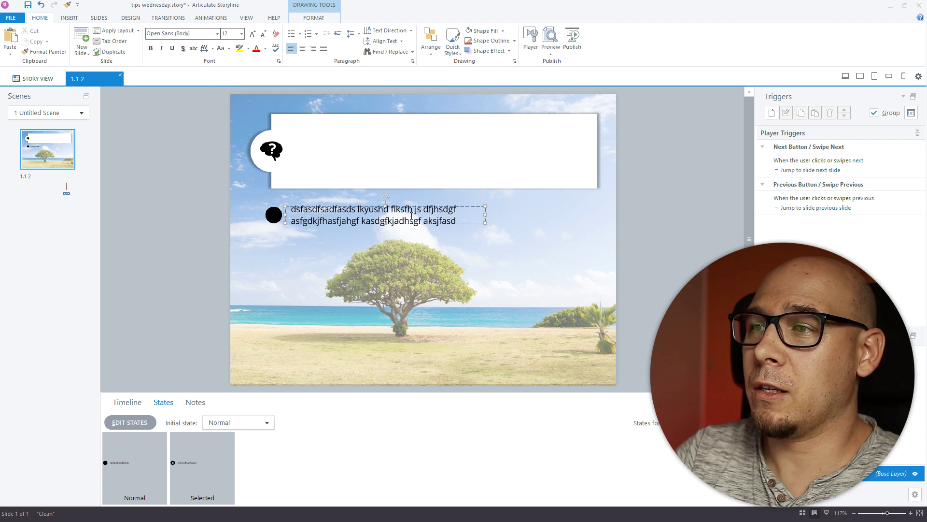
text(jhf asjfgaskjdfgasdkjfagsfkjagfaksjhags fkjags)
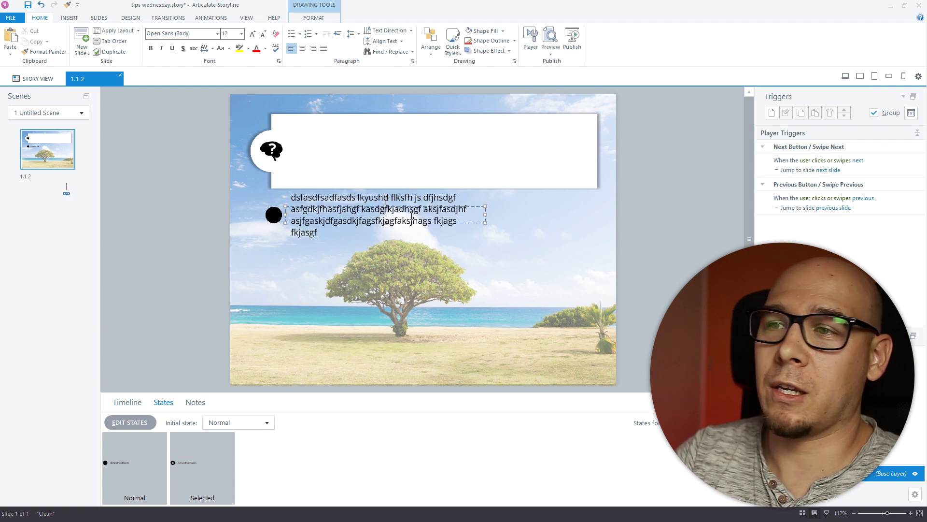
text(ksjfaskjgasfasdfgajfgasj)
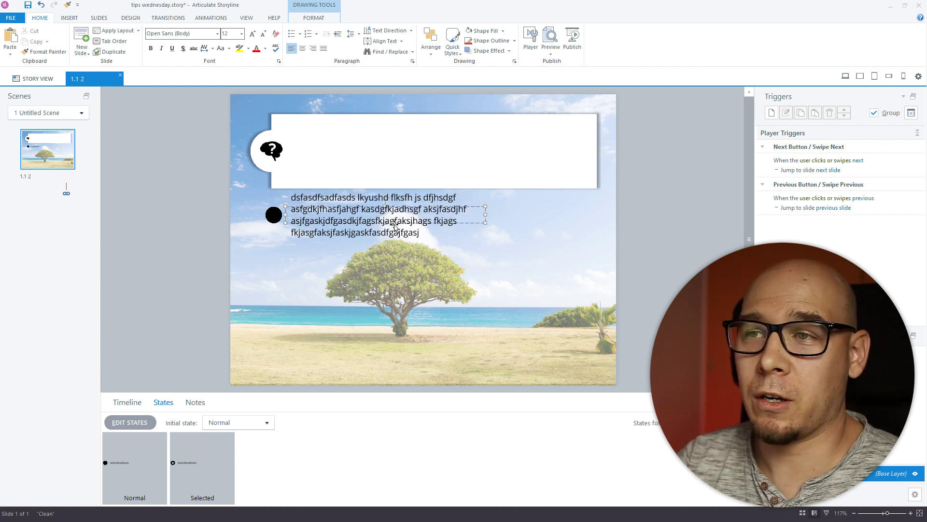
click(200, 235)
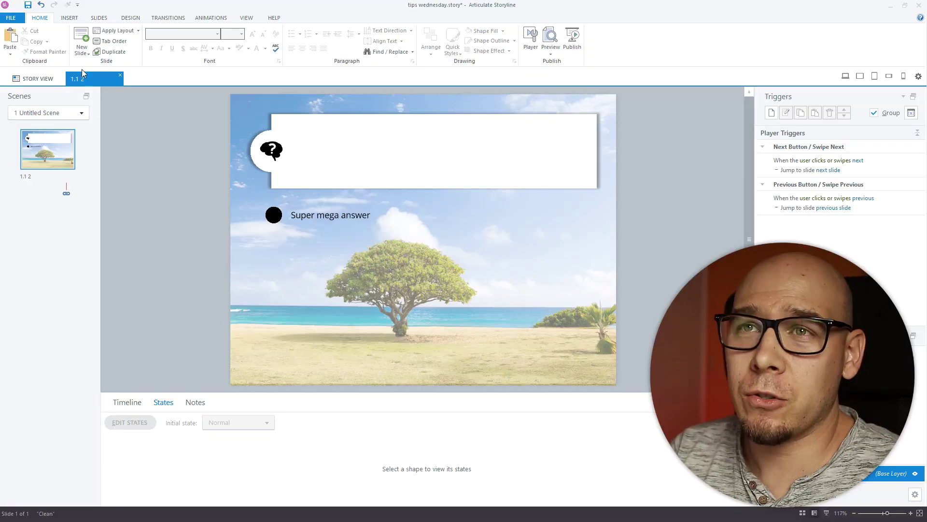
Step: Insert a star-badge question icon (78×82 px) and move it to the slide's bottom-left corner
click(69, 18)
click(165, 40)
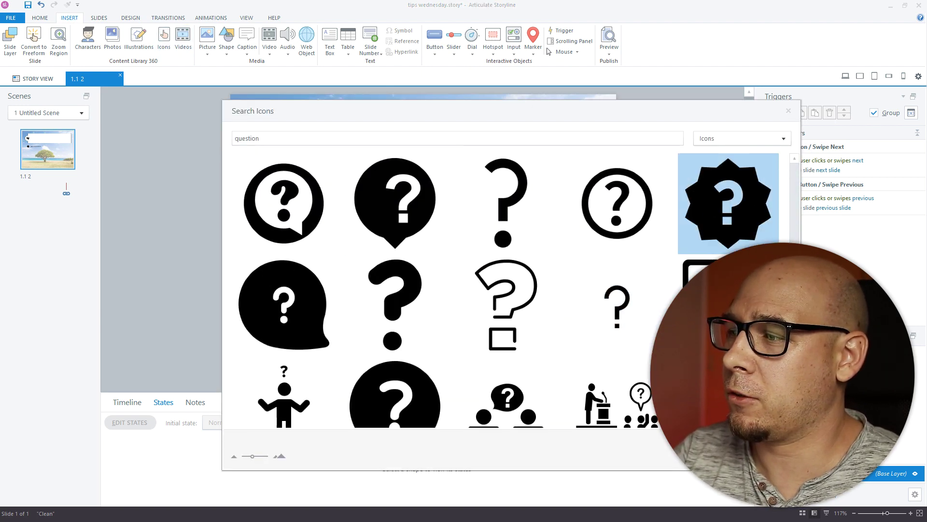
click(728, 203)
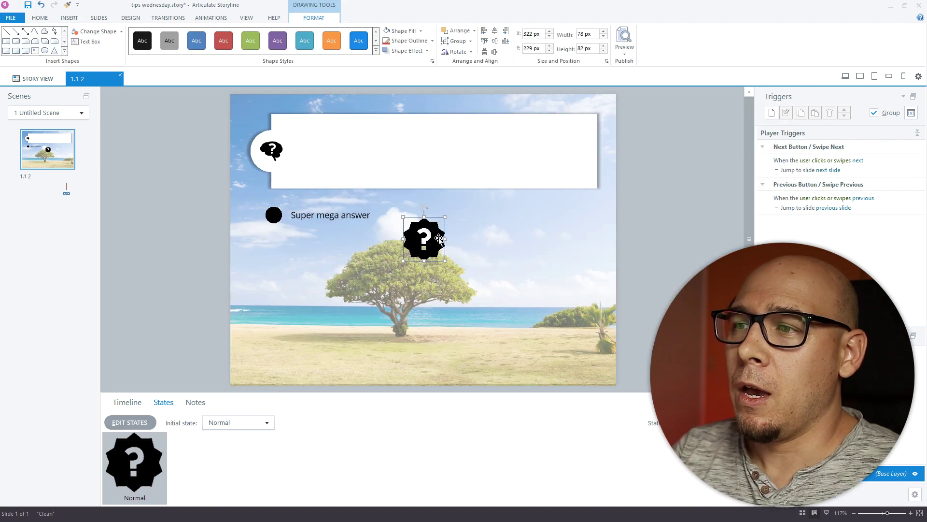
drag(439, 238, 293, 343)
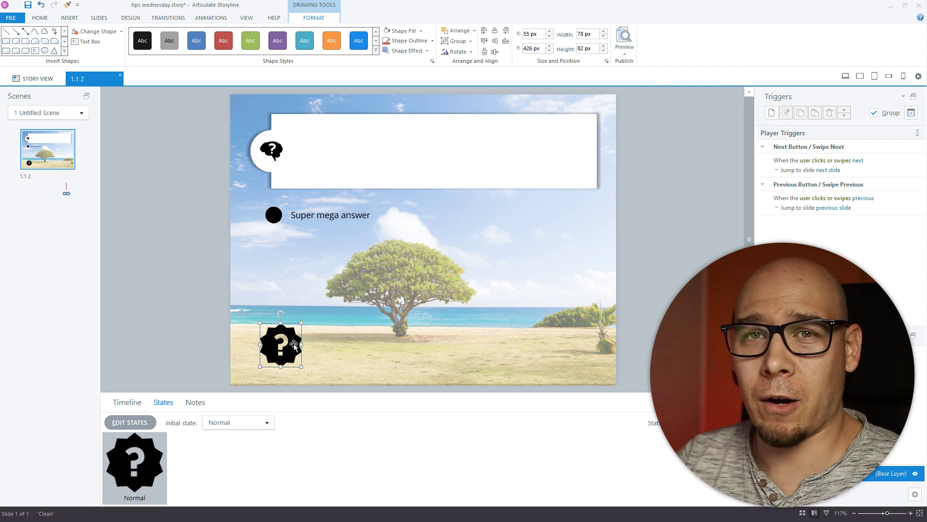
Step: Give the corner question icon a white fill with slight transparency
right_click(294, 345)
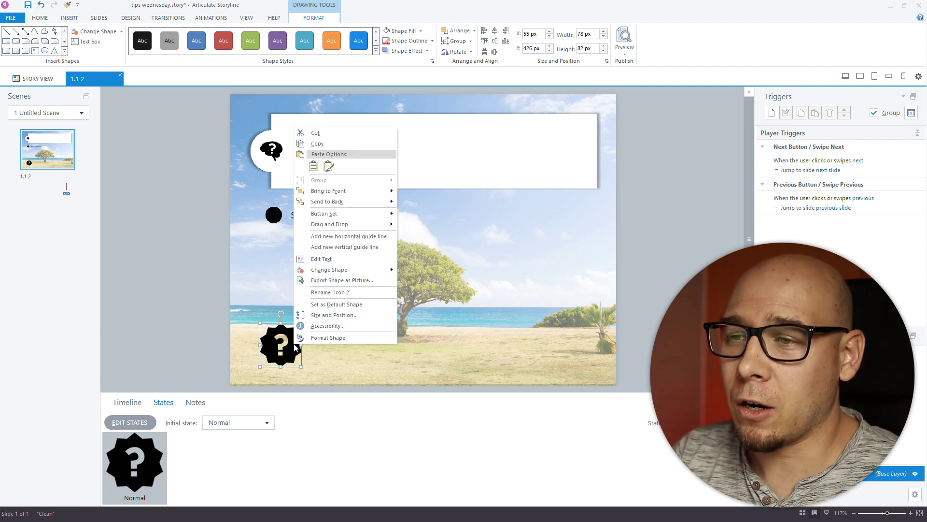
click(325, 336)
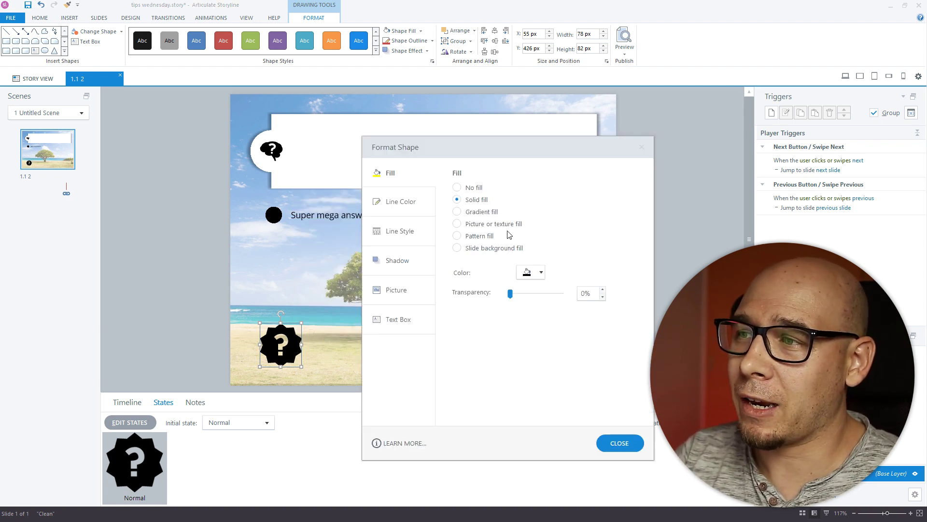
click(531, 271)
click(521, 293)
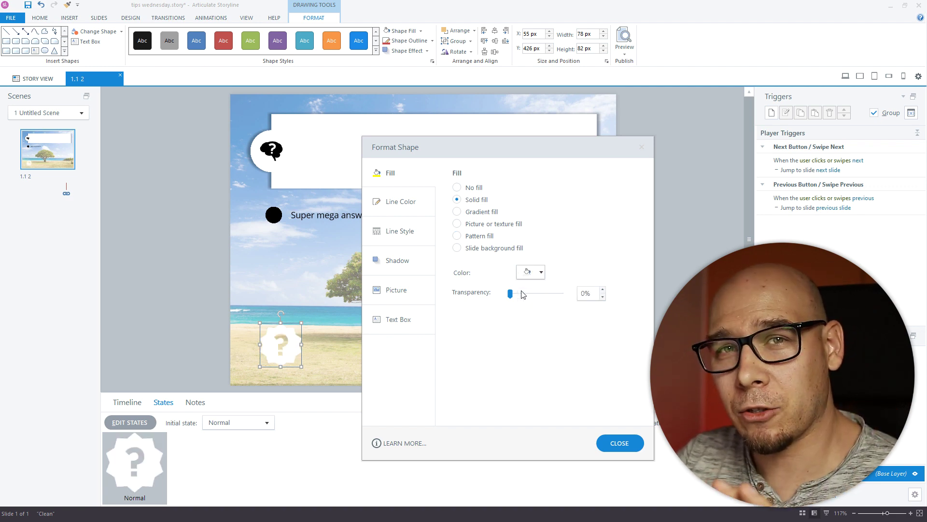
drag(509, 294, 525, 296)
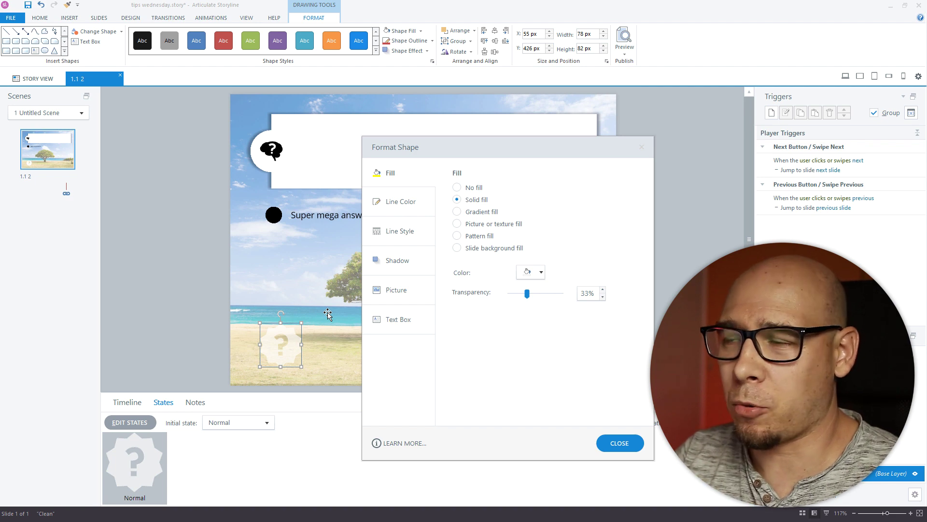
Step: Change the icon to a dark fill at about 78% transparency, keeping it in the lower-left corner
click(540, 272)
click(531, 290)
drag(528, 296, 551, 299)
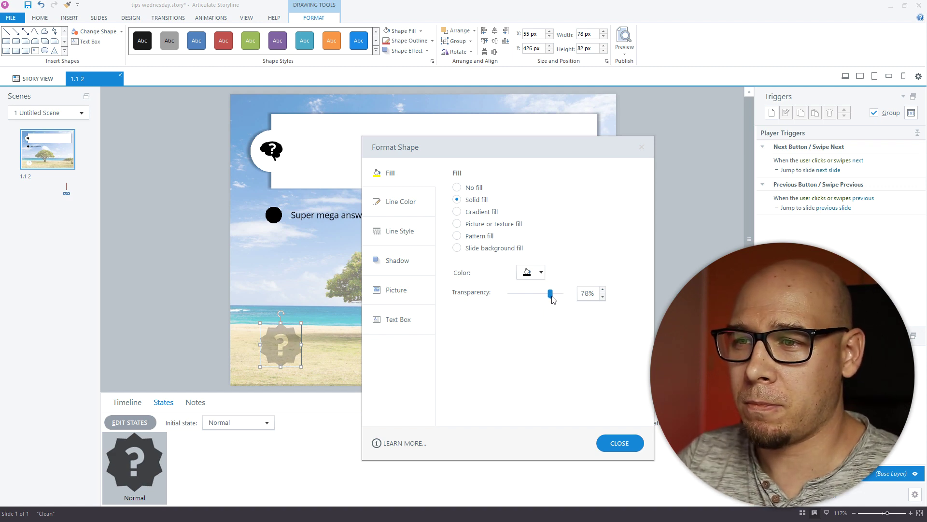
click(620, 443)
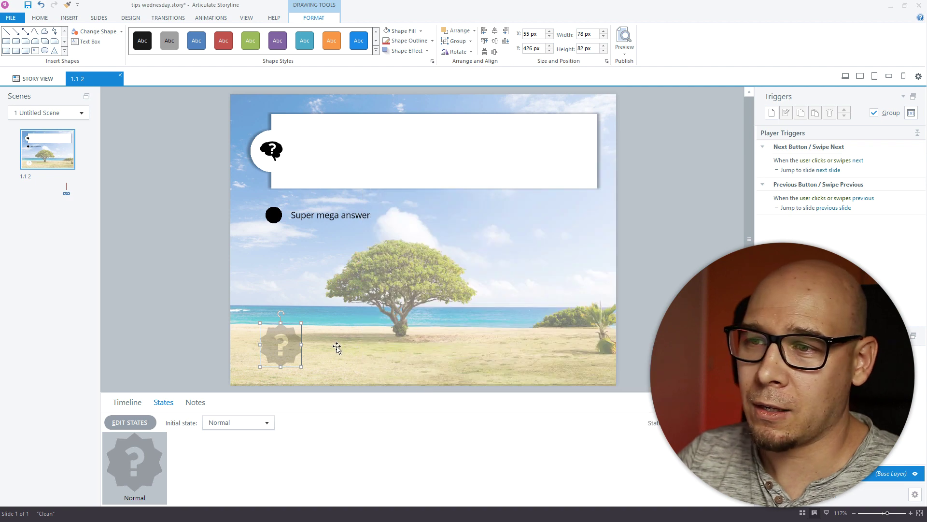
drag(292, 344, 269, 355)
click(213, 332)
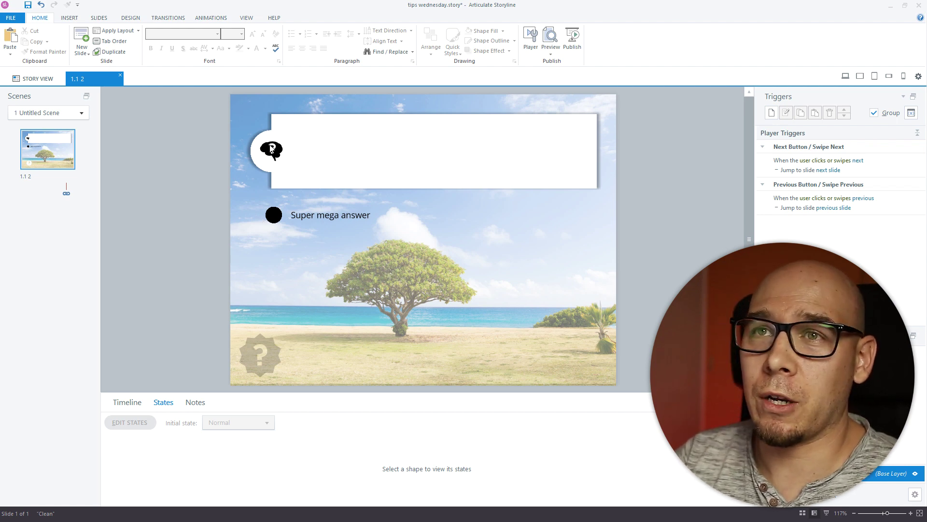
click(69, 17)
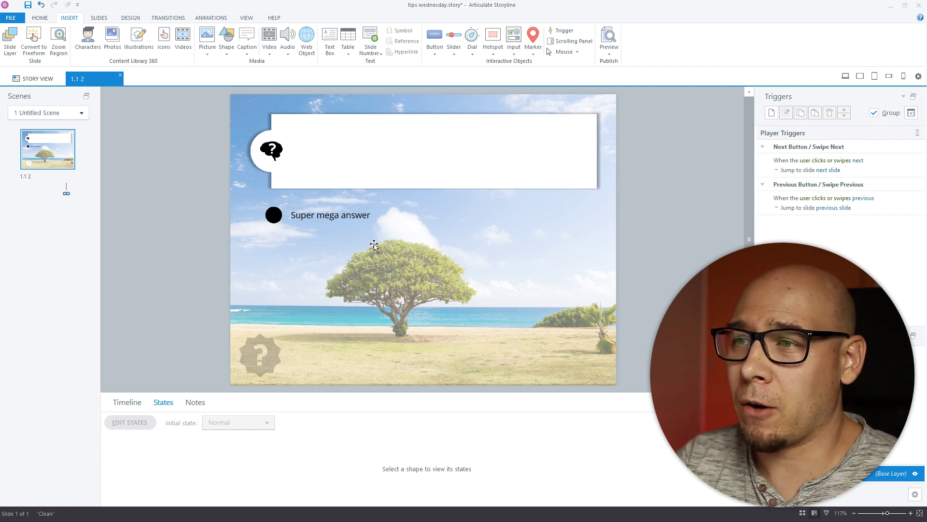
Step: Draw a rectangle shape covering the tree
click(226, 49)
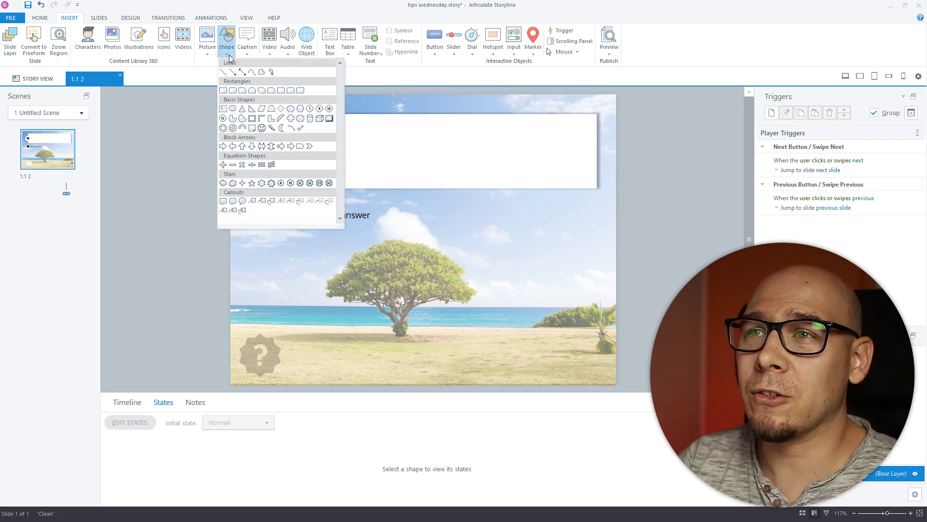
click(230, 92)
drag(320, 239, 479, 340)
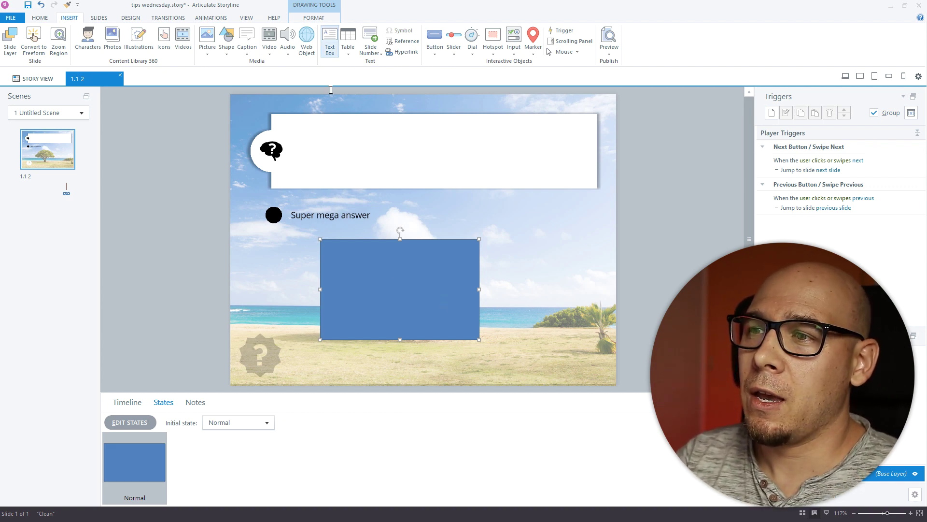
Step: Set the rectangle to no outline and 100% fill transparency
right_click(365, 267)
click(419, 470)
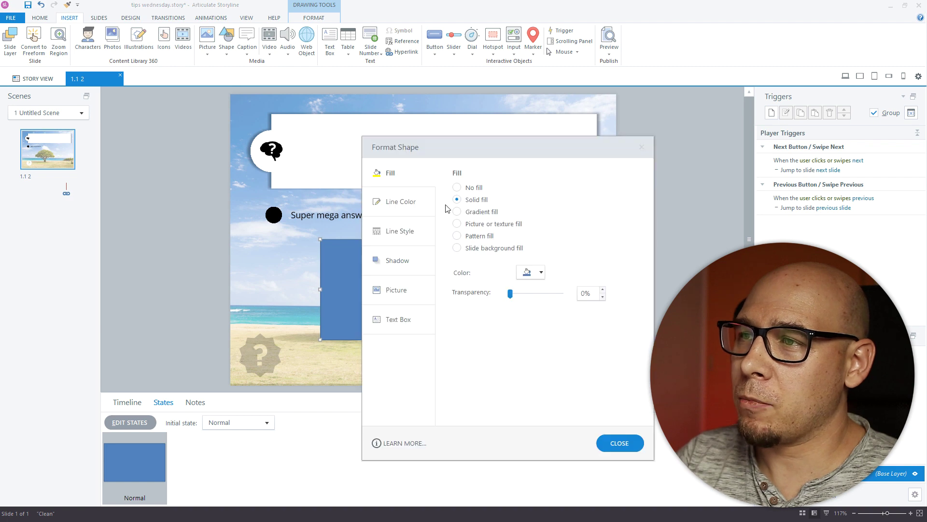
click(428, 205)
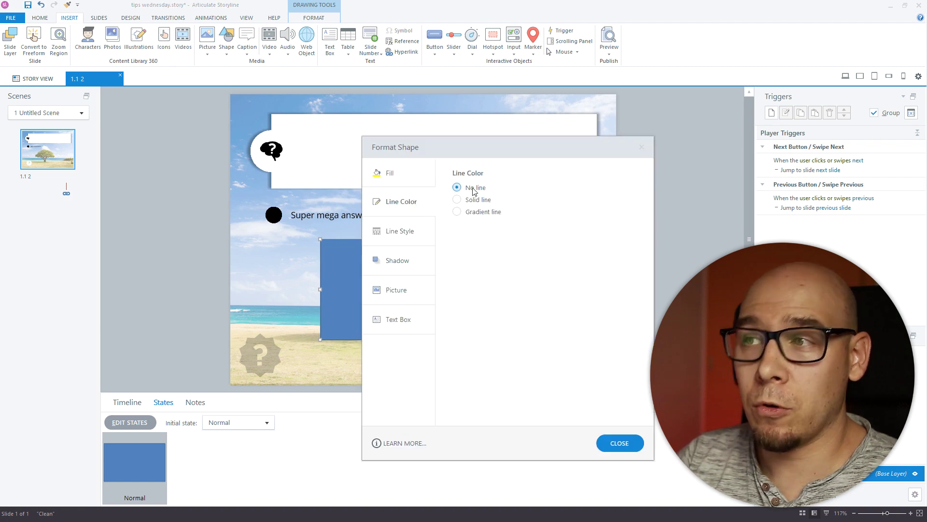
click(409, 185)
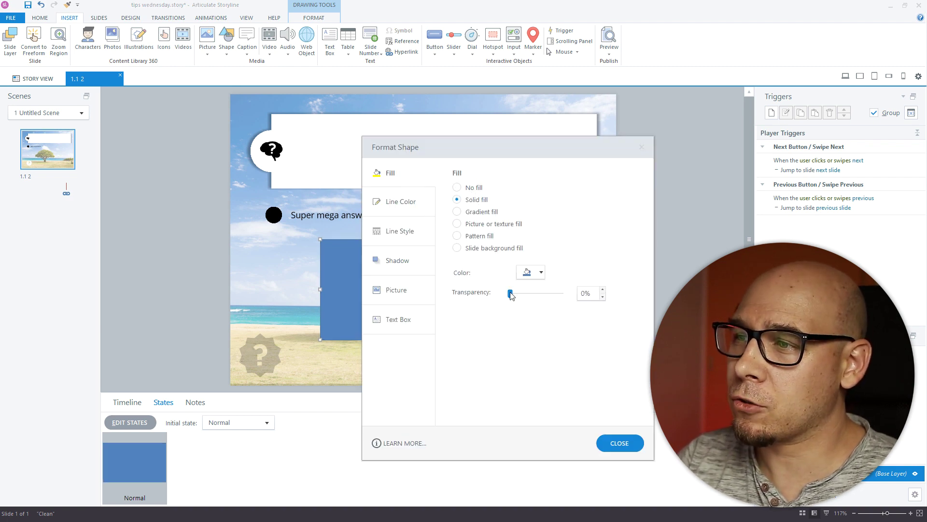
drag(511, 295, 589, 293)
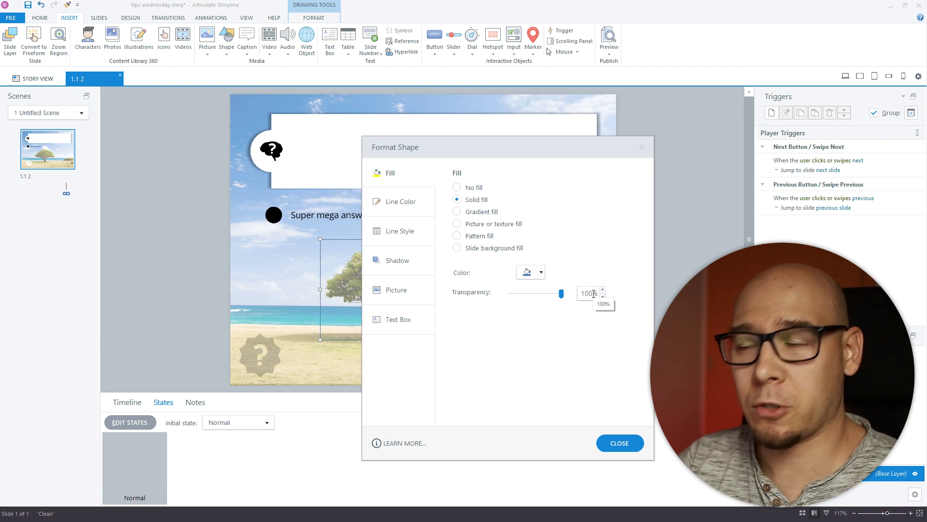
Step: Add a Hover state to the tree rectangle
click(618, 443)
click(129, 422)
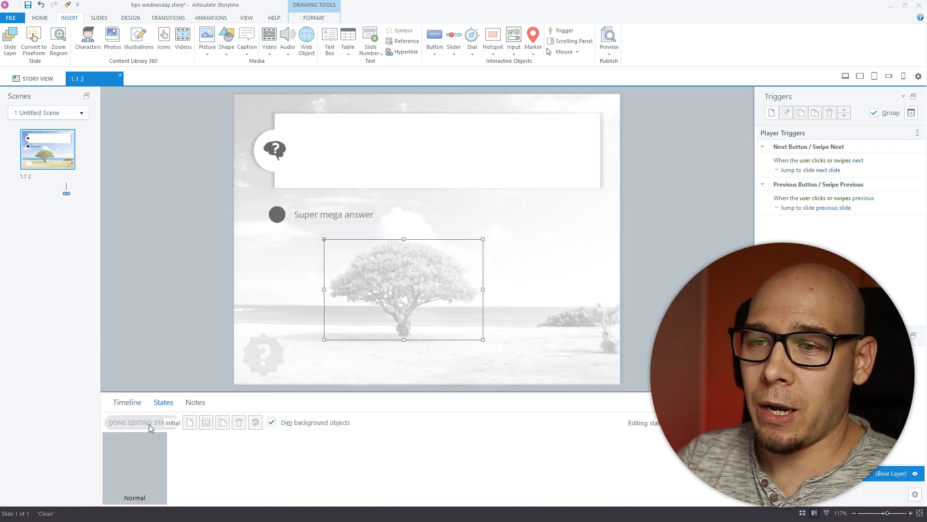
click(222, 422)
click(525, 258)
click(444, 289)
click(468, 296)
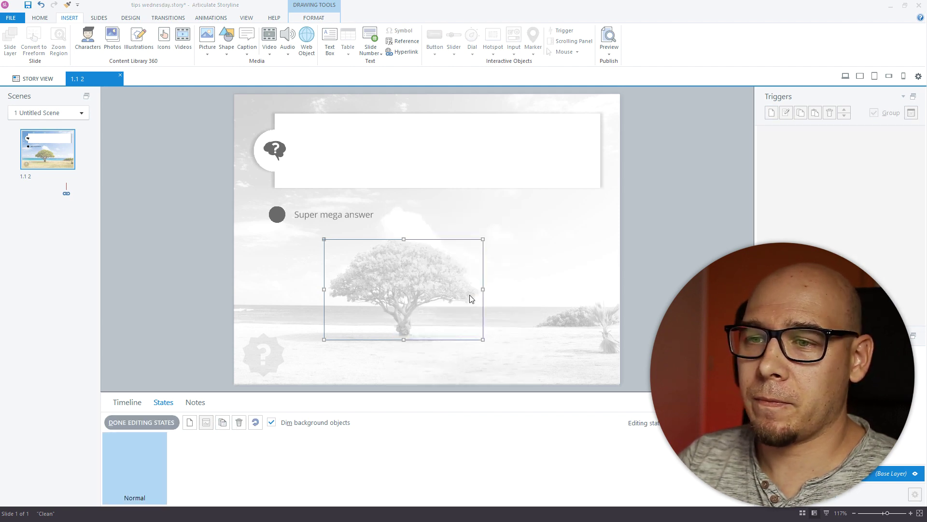
Step: Give the Hover state a thick red outline and finish editing states
click(313, 18)
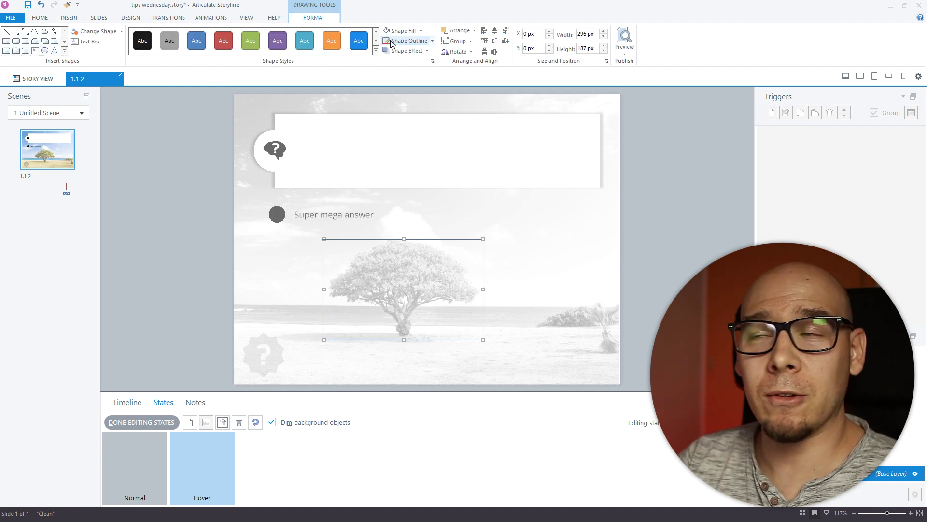
click(432, 41)
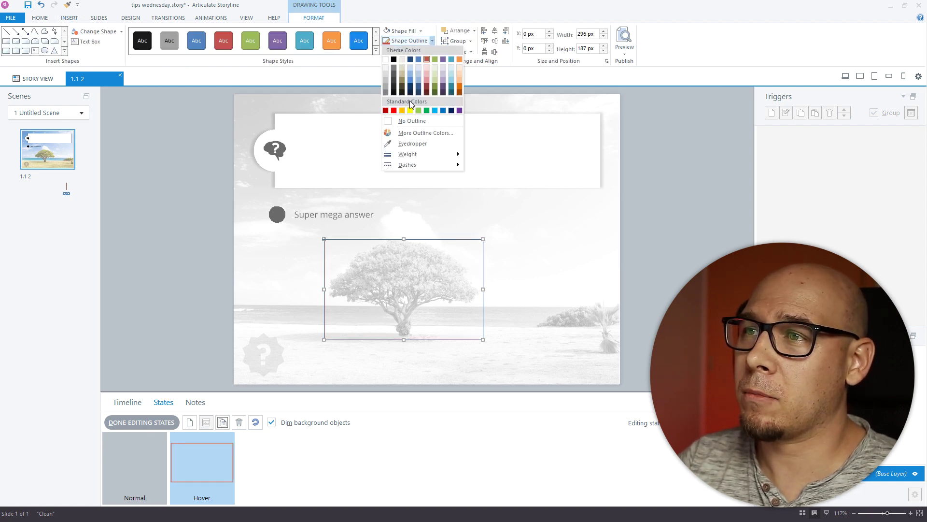
click(393, 110)
click(432, 41)
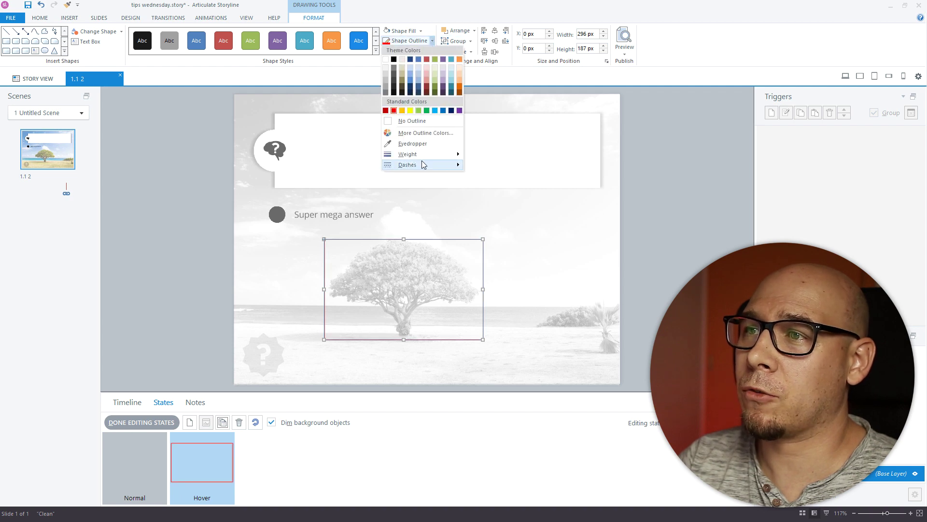
mouse_move(415, 153)
click(502, 179)
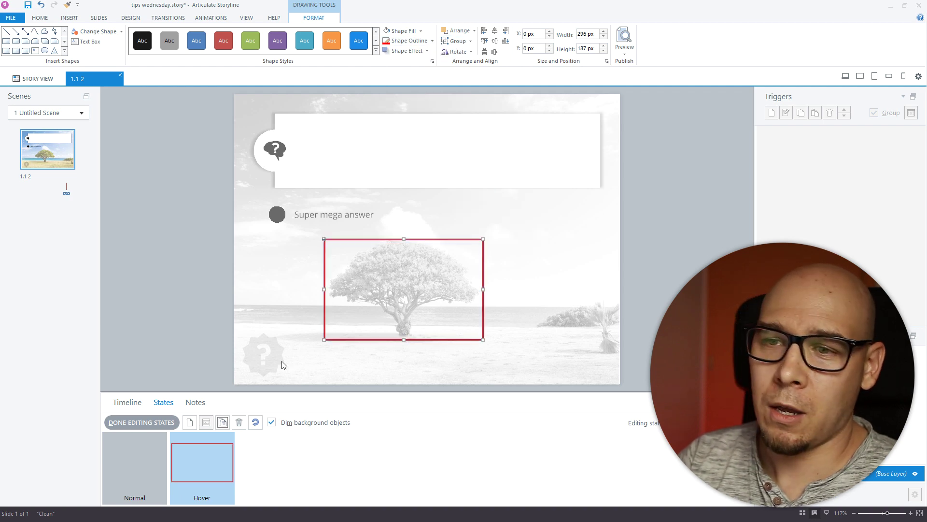
click(155, 423)
Step: Deselect the rectangle and preview this slide from the Preview dropdown
click(167, 314)
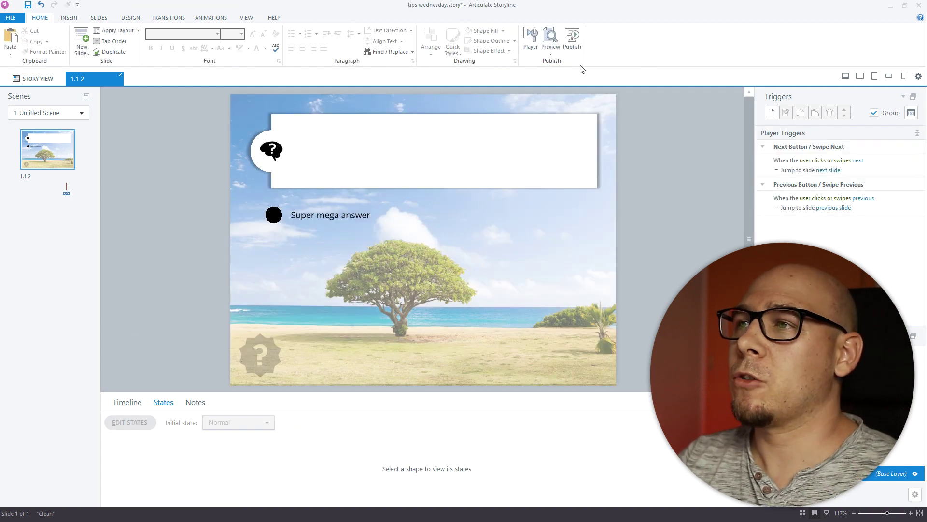
click(551, 52)
click(555, 62)
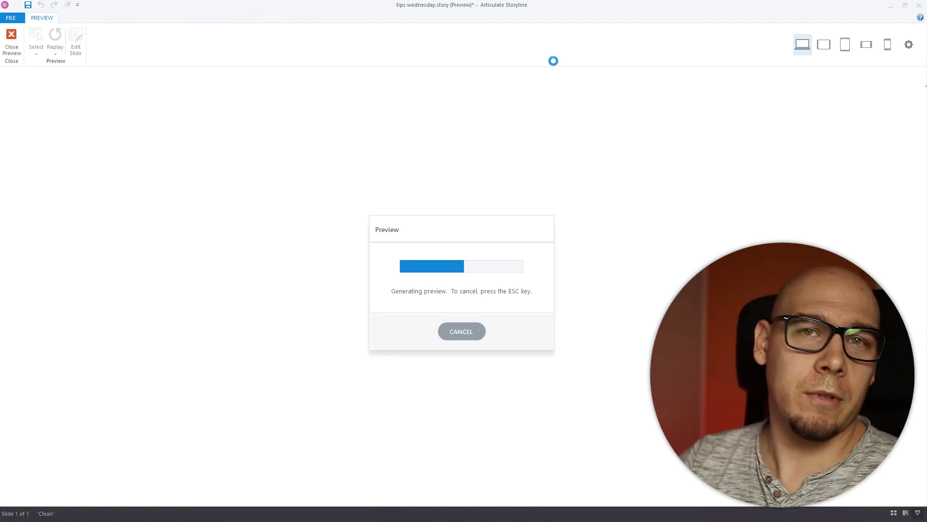